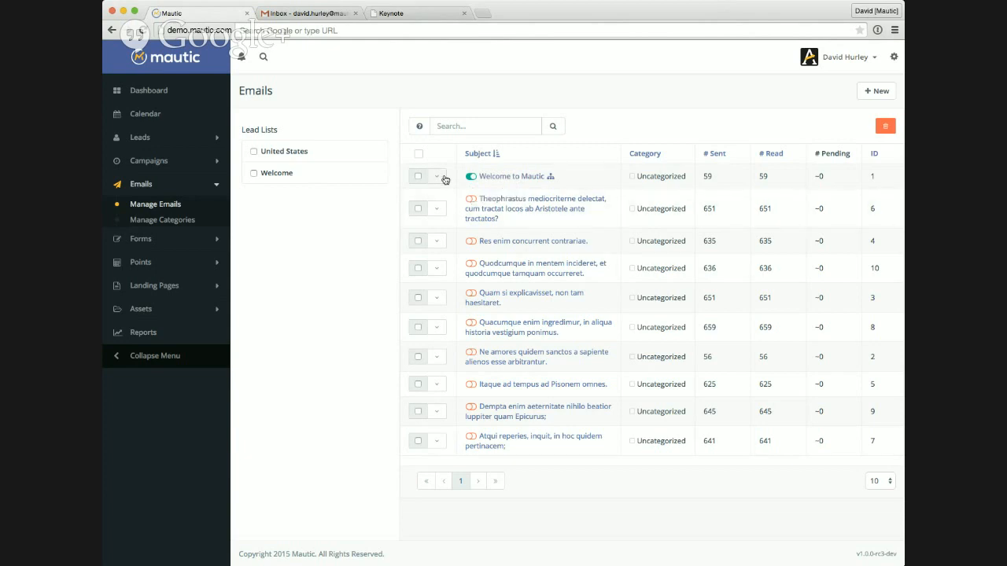
Step: Open the Welcome to Mautic email from the email list and review its details
left_click(442, 178)
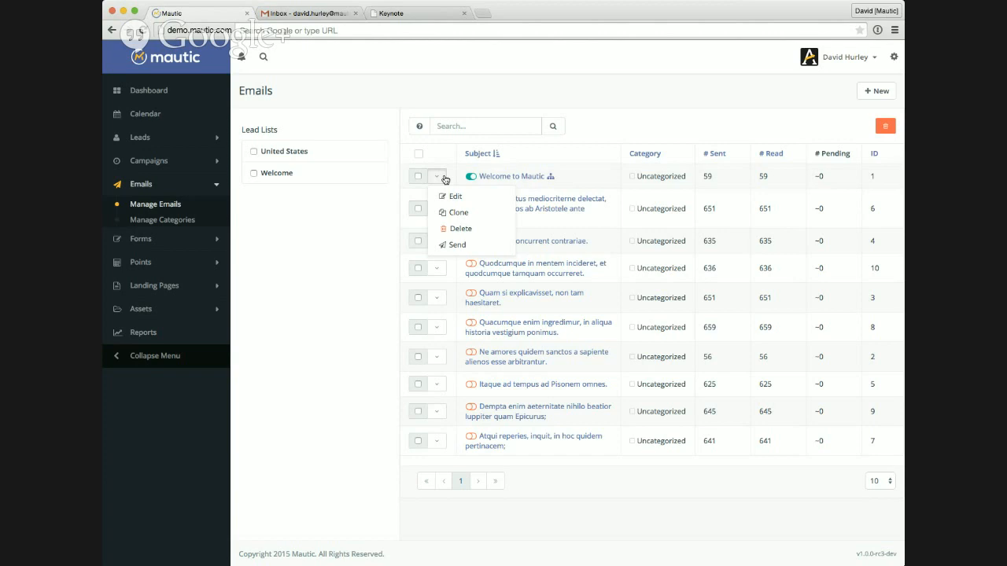
left_click(589, 126)
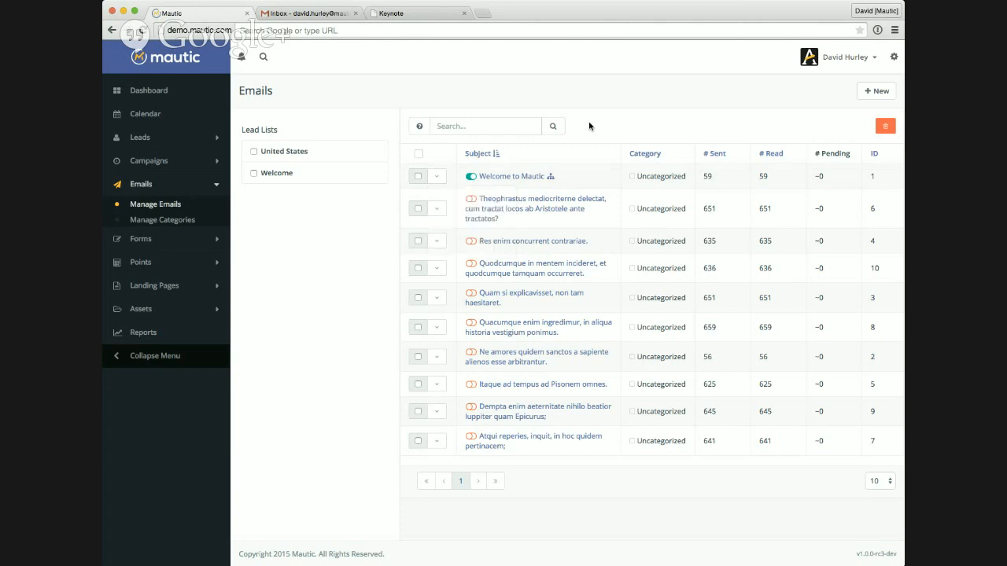
left_click(523, 177)
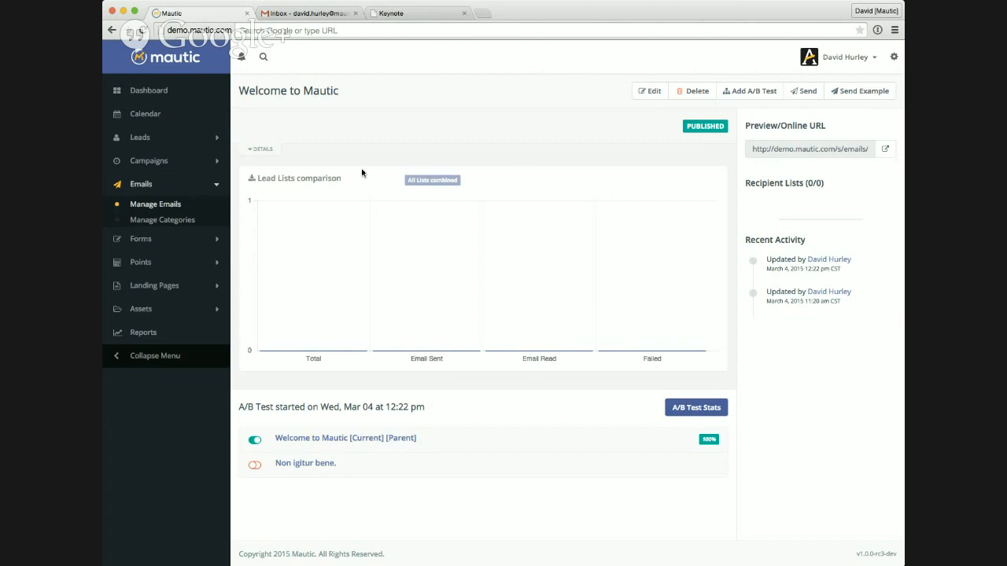
left_click(270, 152)
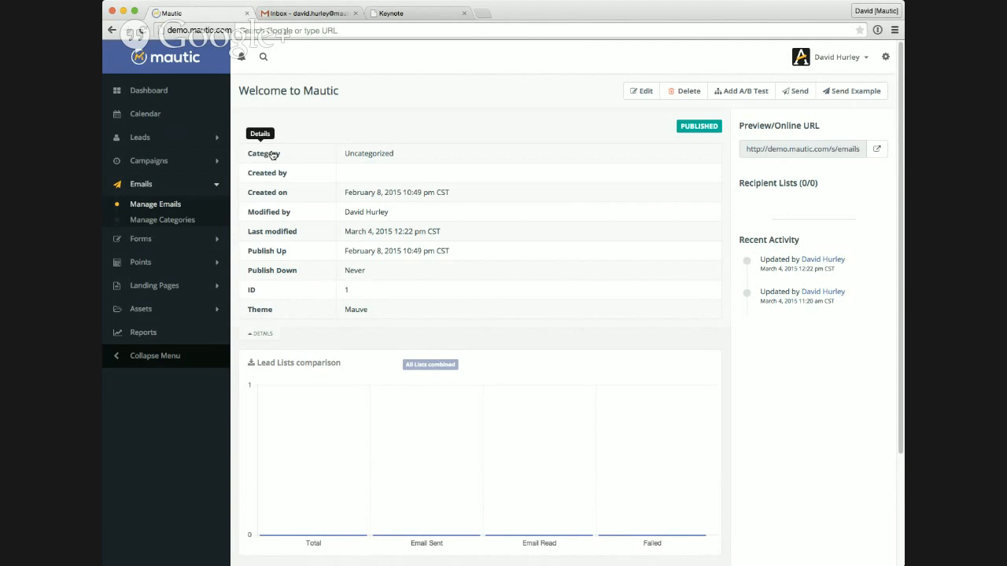
left_click(267, 335)
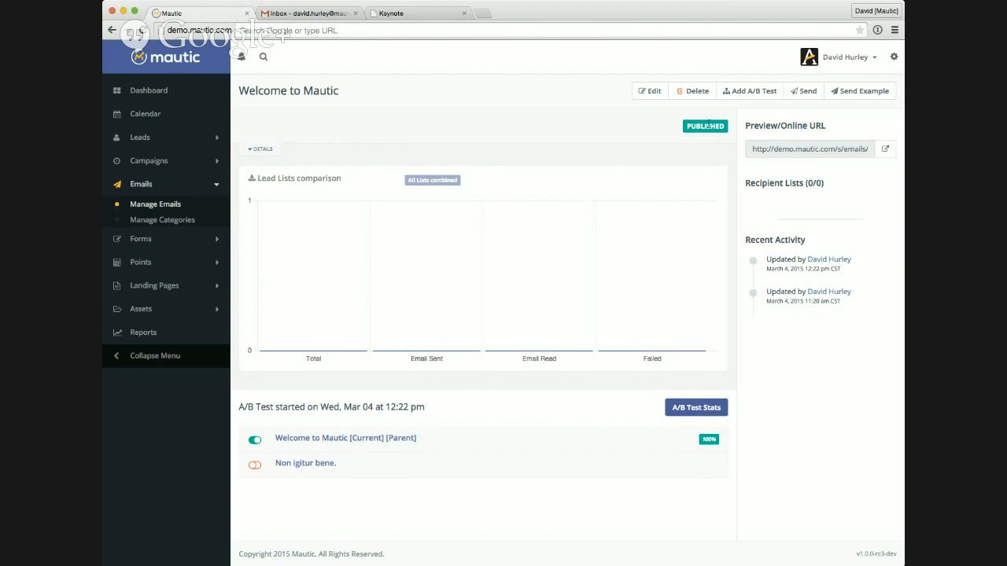
Step: Start an A/B test variant of the Welcome to Mautic email and look over its custom HTML message
left_click(750, 95)
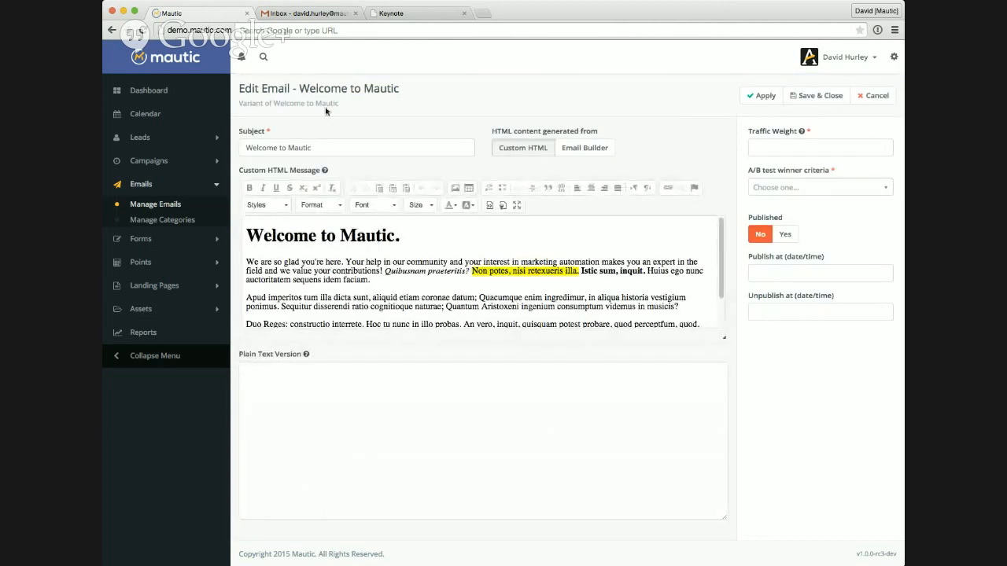
double_click(245, 104)
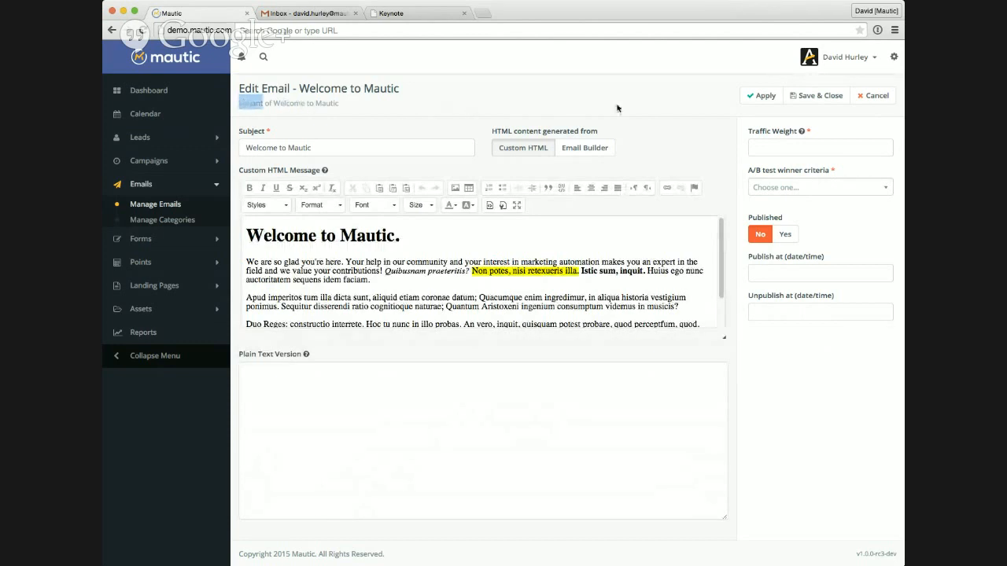
left_click(865, 96)
left_click_drag(337, 236, 382, 295)
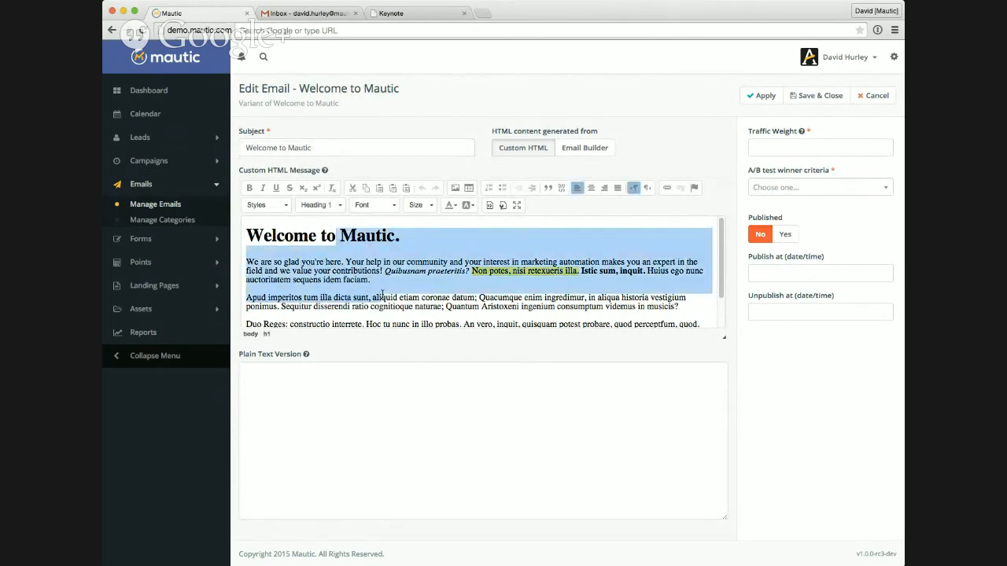
left_click(387, 442)
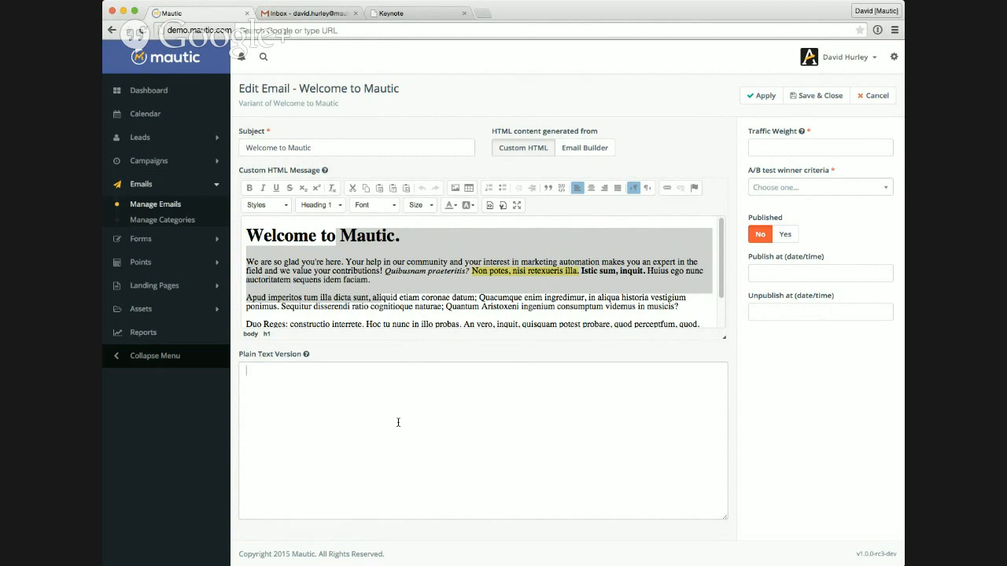
left_click(374, 280)
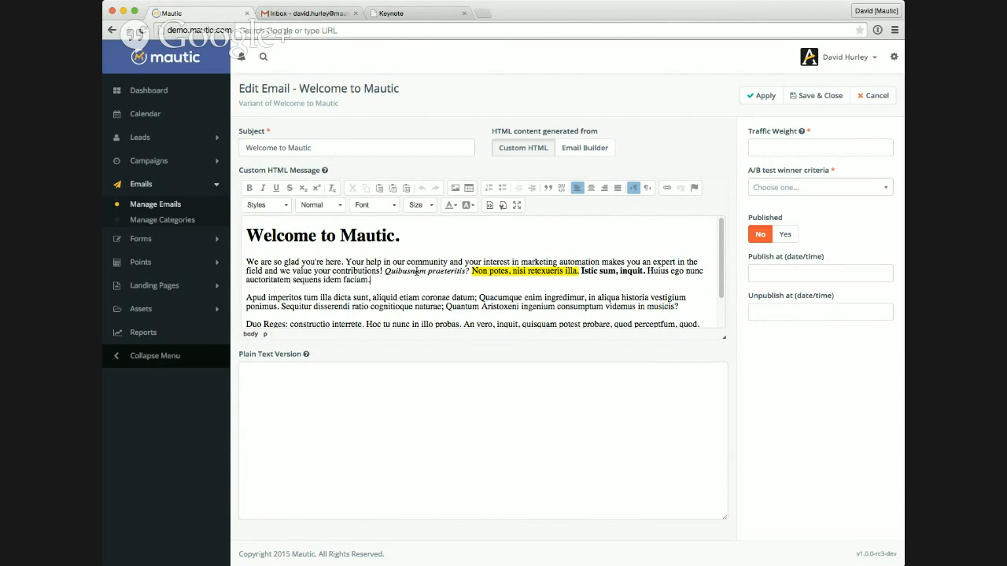
Step: Set the variant's HTML content to come from the Email Builder and check the available themes, keeping Mauve
left_click(583, 151)
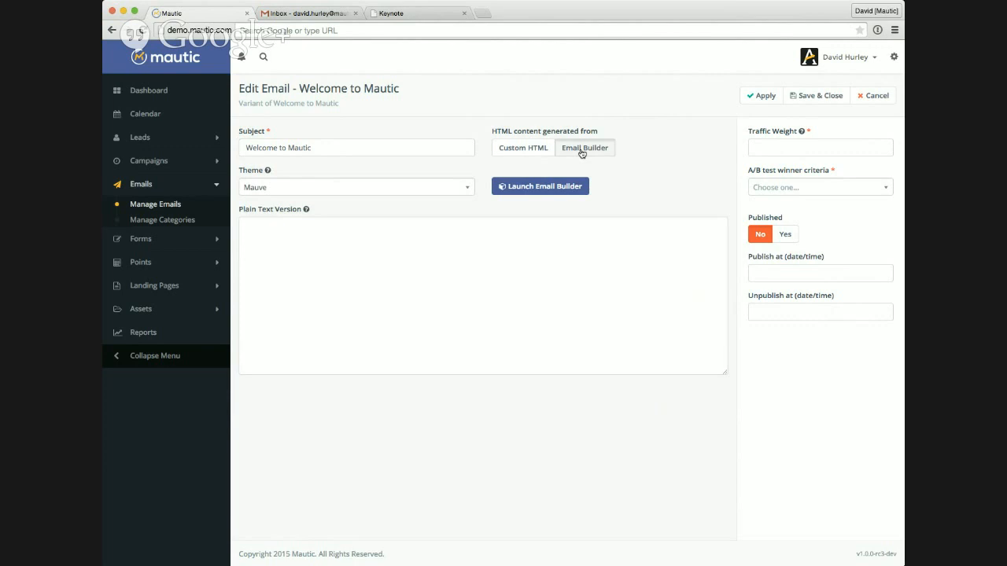
left_click(548, 150)
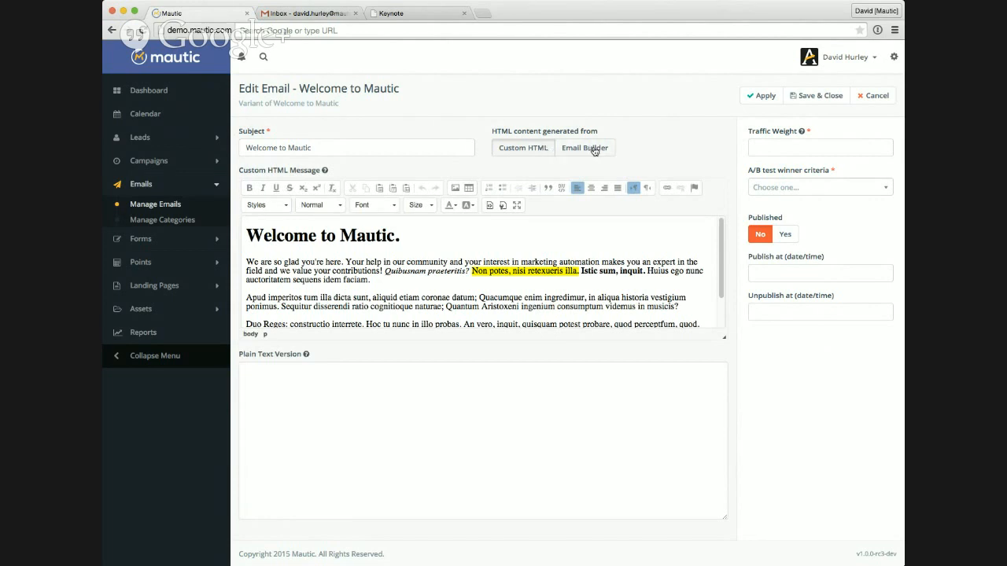
left_click(595, 151)
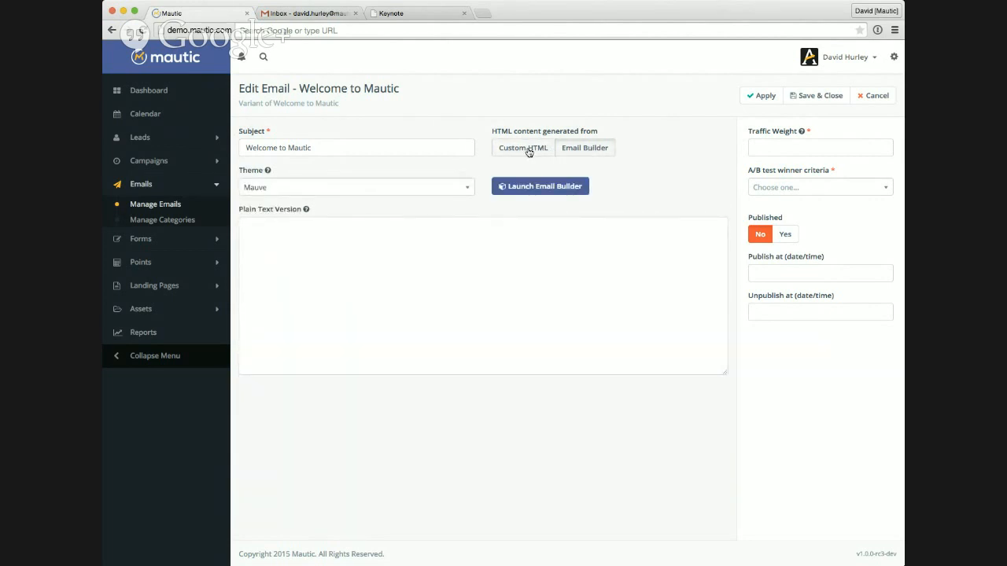
left_click(467, 188)
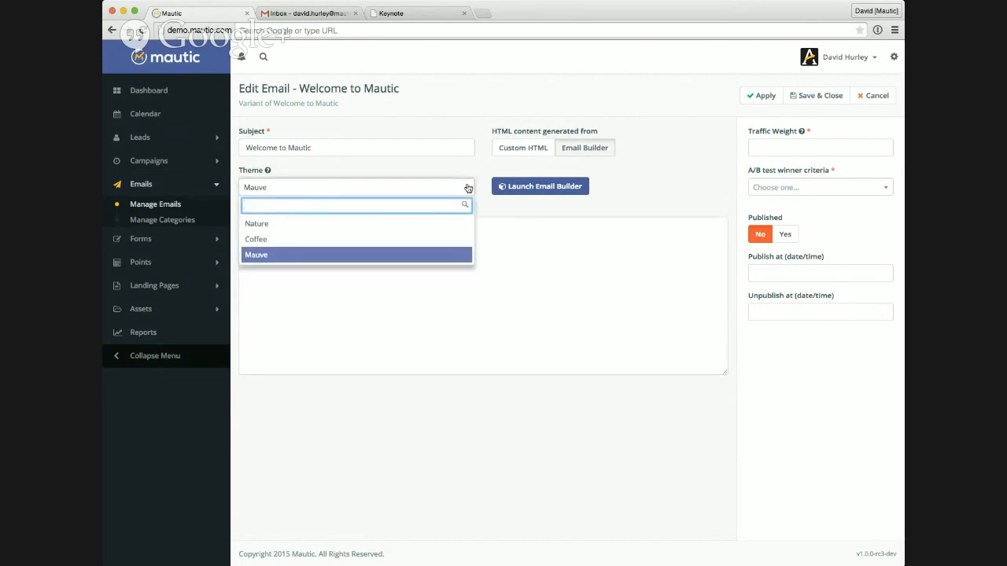
left_click(467, 188)
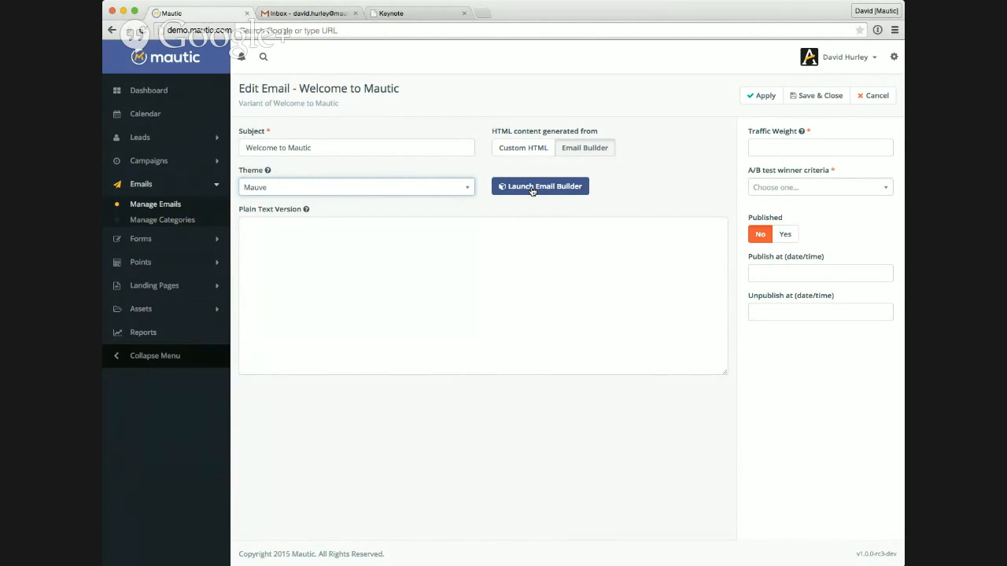
left_click(455, 185)
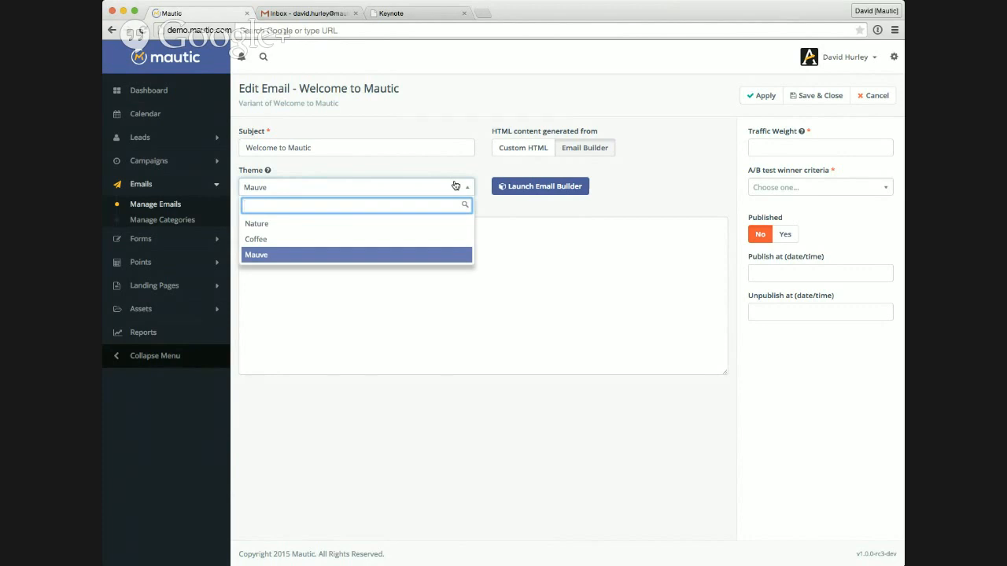
left_click(455, 185)
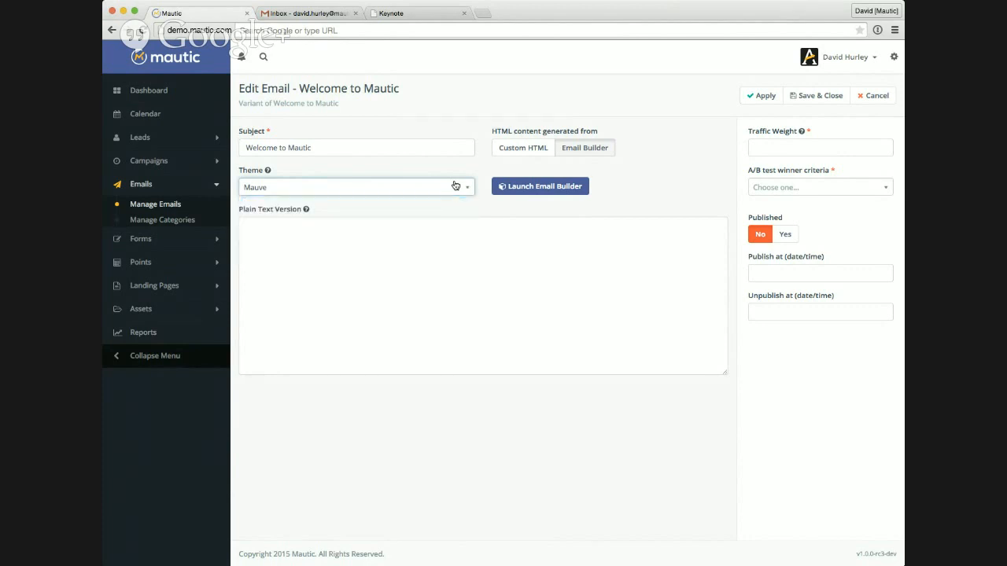
Step: Launch the email builder and insert the Unsubscribe Text token into the template's lowest content block
left_click(576, 188)
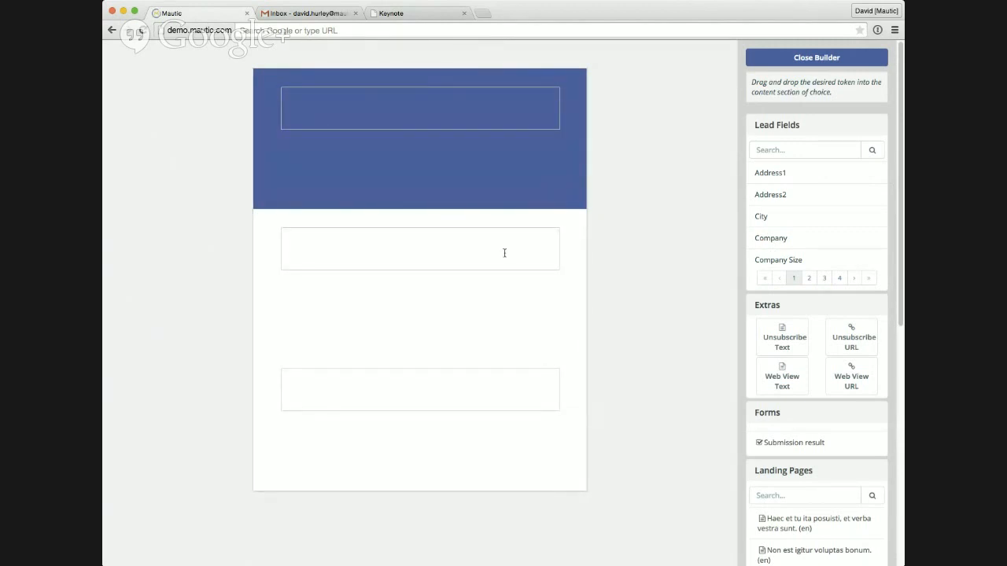
left_click(474, 253)
left_click(446, 392)
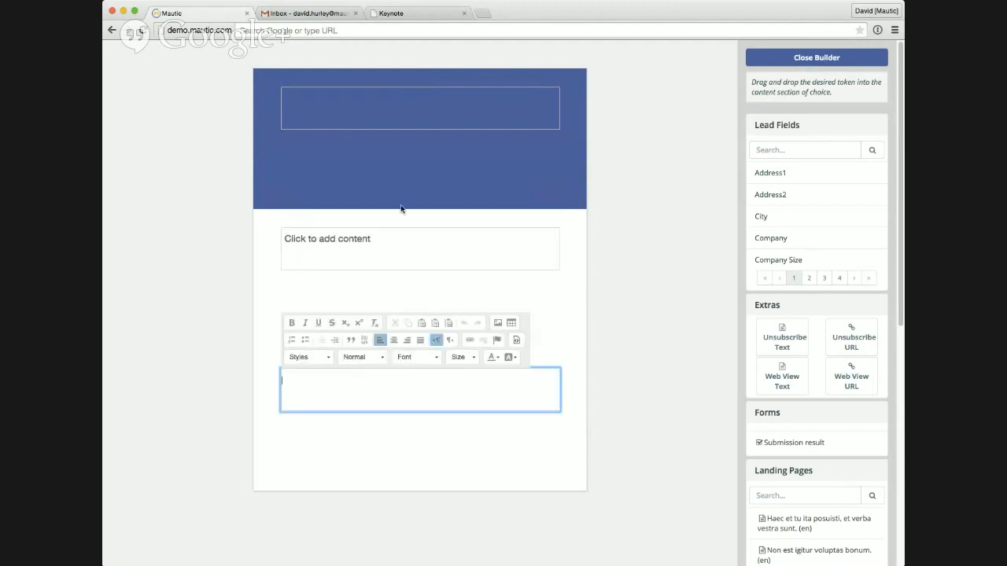
left_click(384, 98)
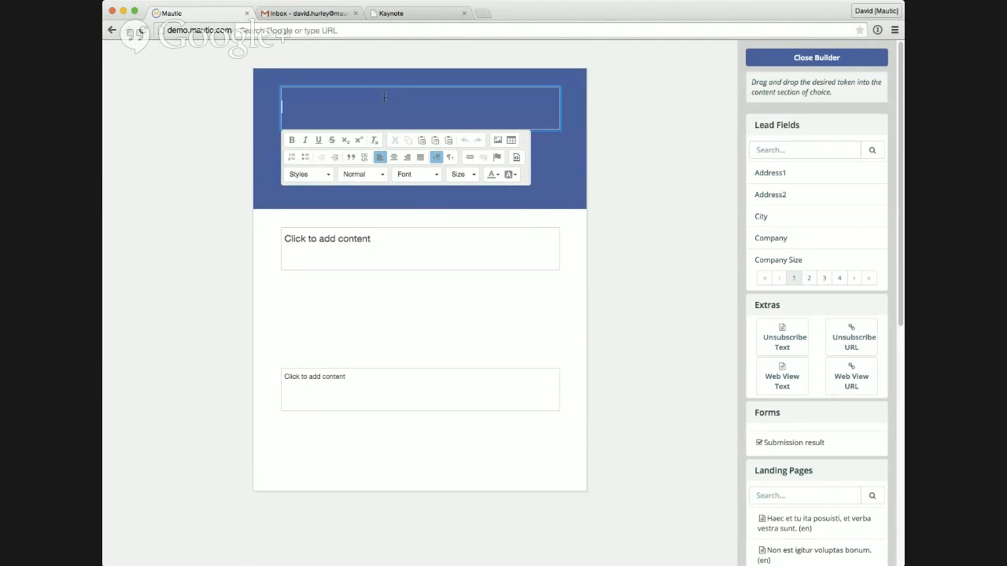
left_click(409, 390)
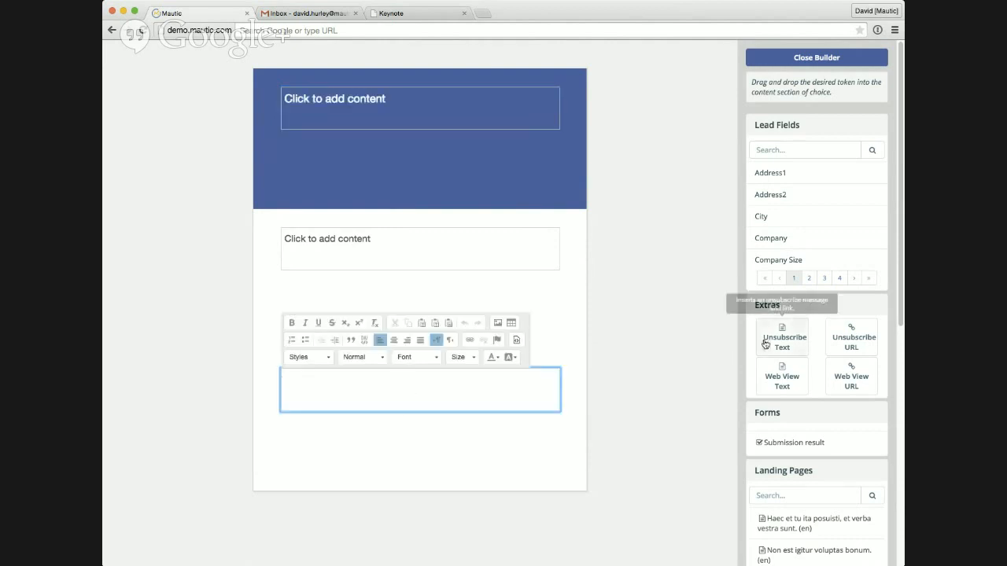
left_click_drag(787, 338, 427, 401)
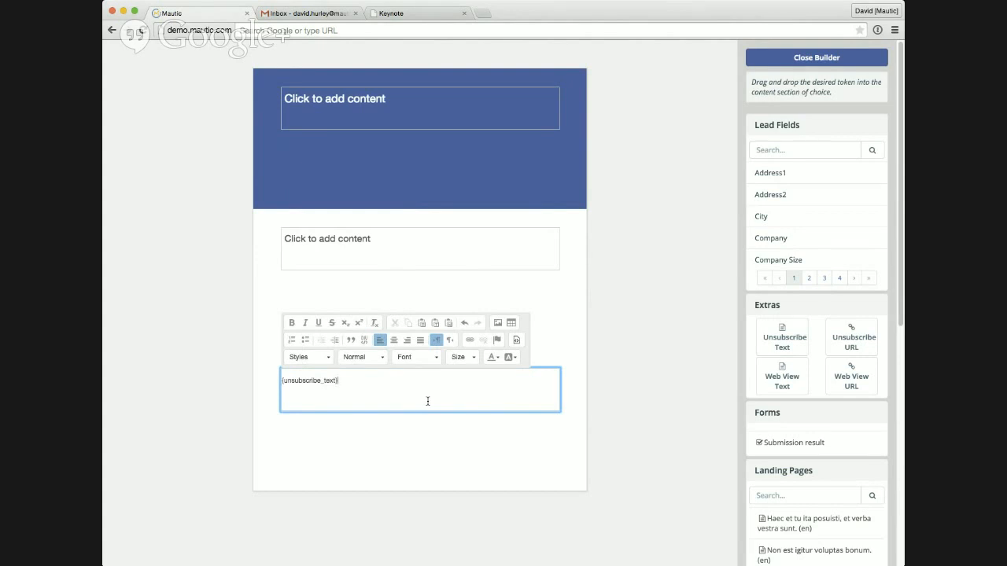
Step: Insert the Web View Text token into the template's middle content block
left_click(384, 236)
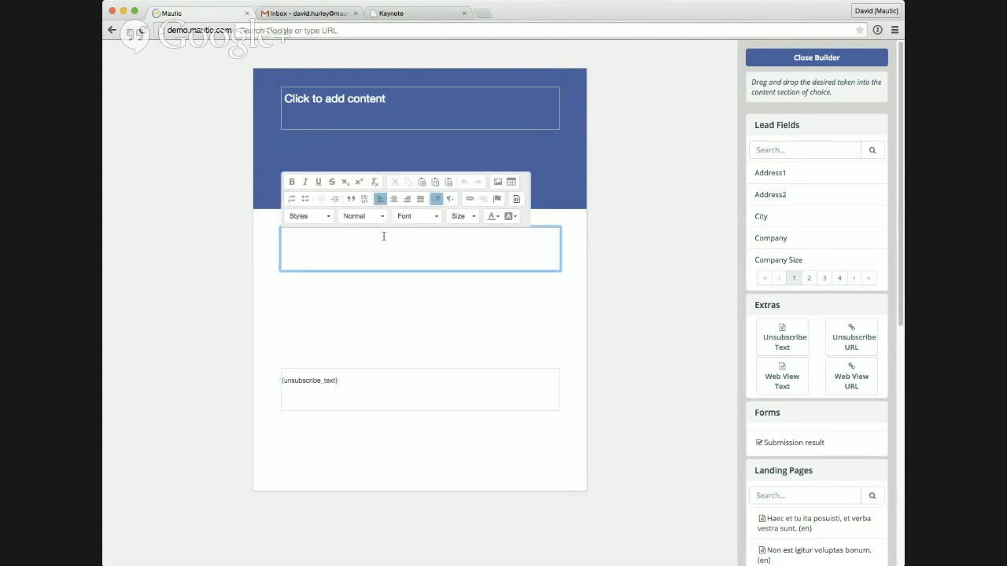
left_click(776, 379)
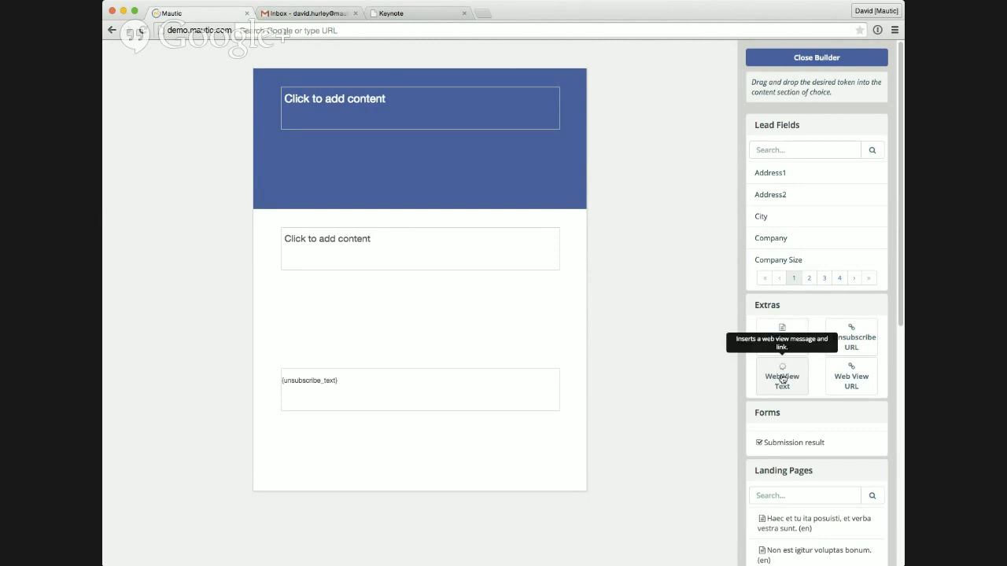
left_click_drag(782, 379, 375, 231)
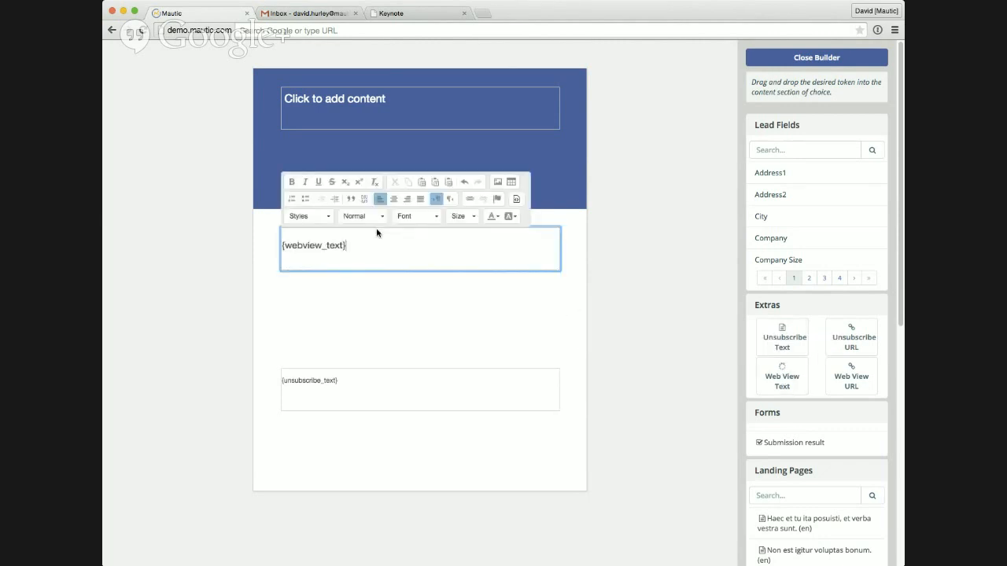
left_click(427, 313)
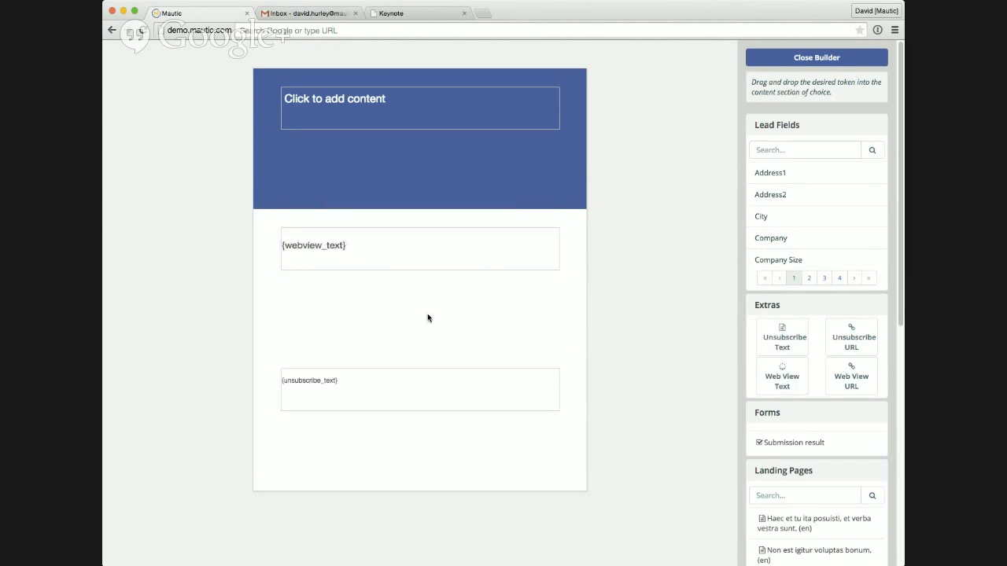
Step: Add the greeting "Hi" on a new line below the web view token in the middle content block
left_click(425, 249)
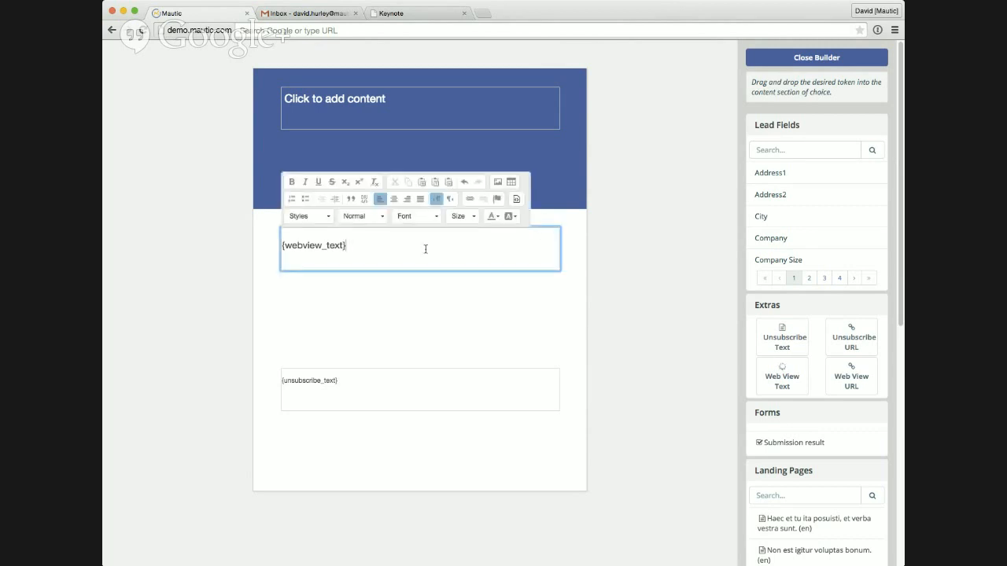
type("Hi")
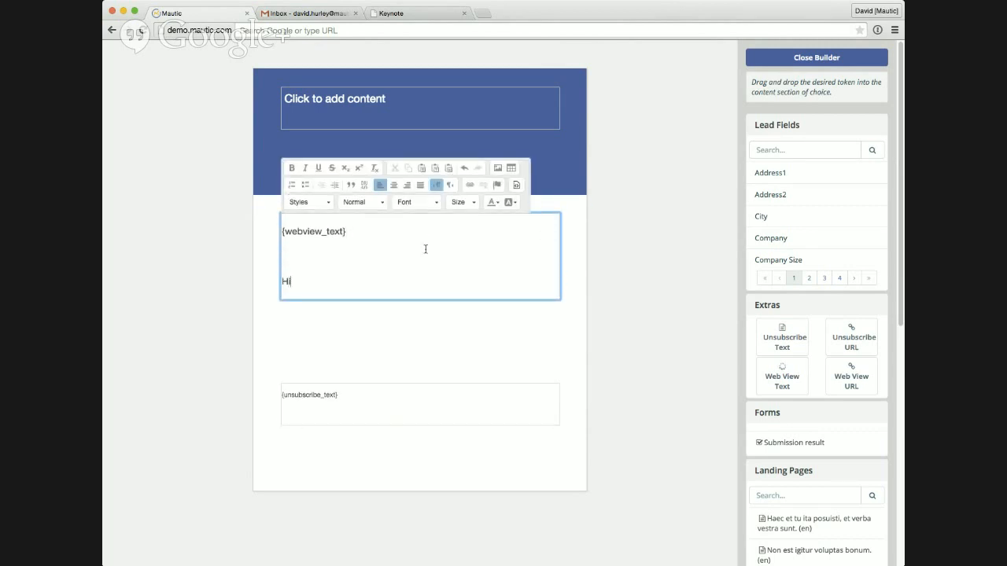
type(",")
key("BackSpace")
key("BackSpace")
Step: Find the Lastname lead field and insert its token after "Hi" in the greeting
scroll(821, 200, "down", 1)
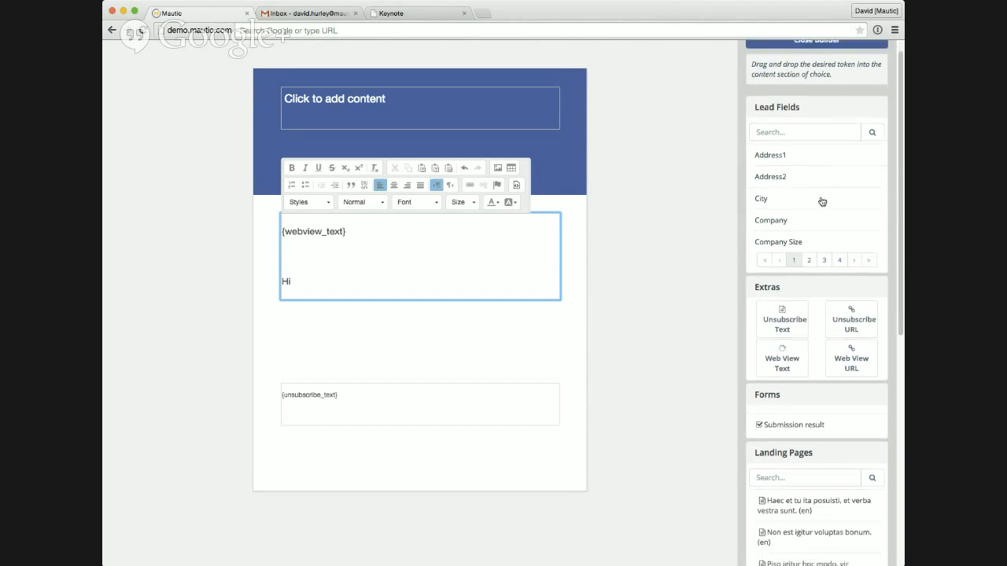
left_click(808, 265)
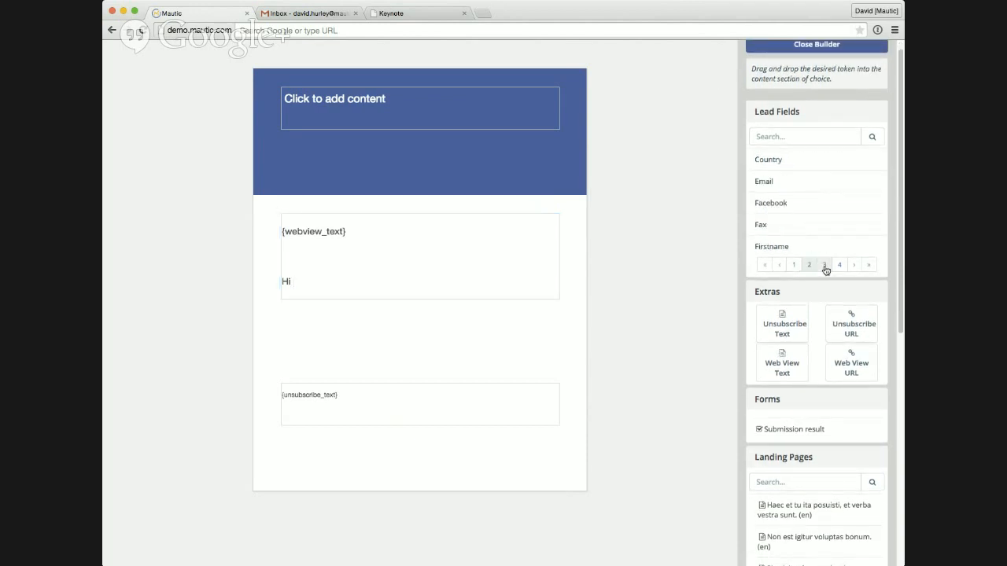
left_click(824, 266)
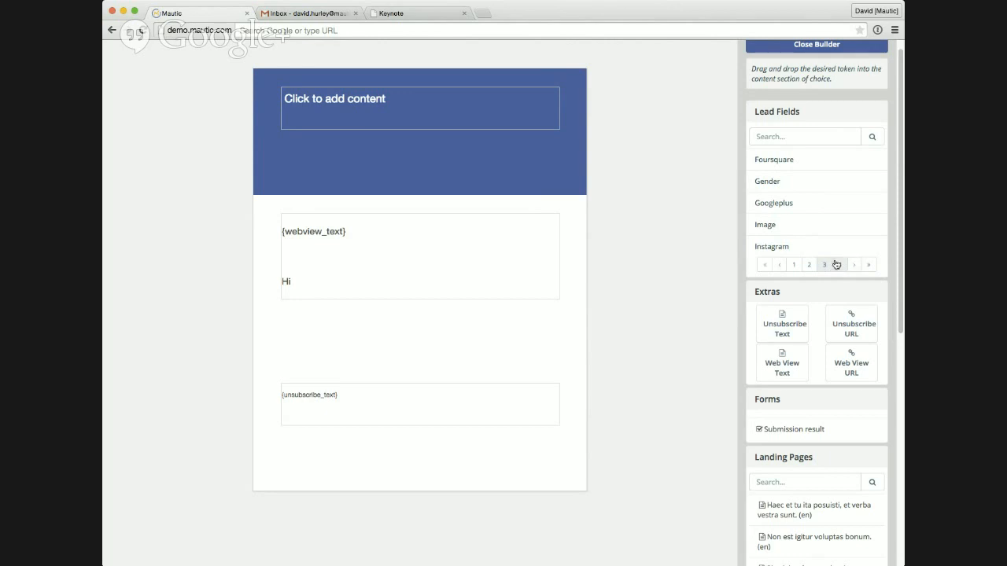
left_click(836, 264)
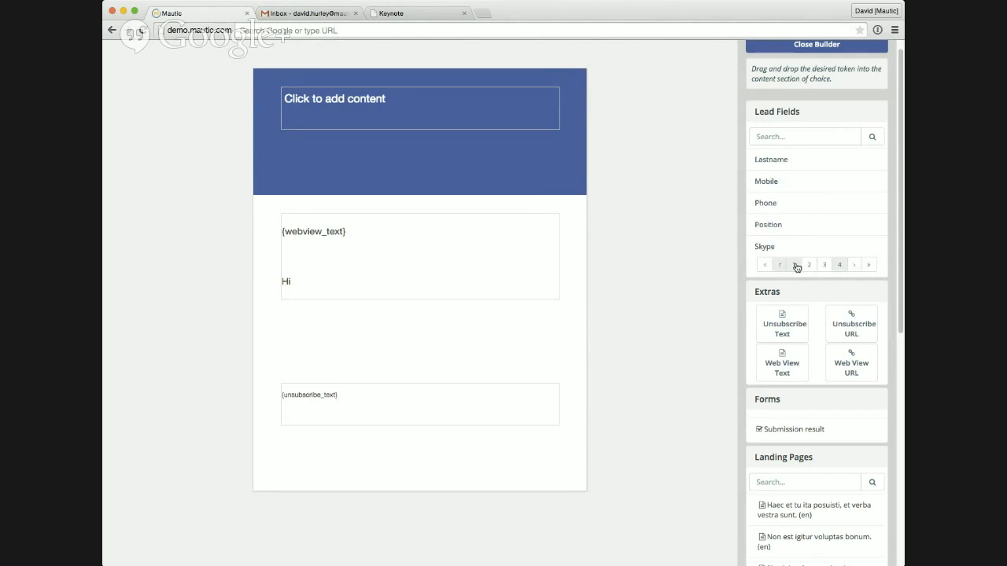
left_click(824, 265)
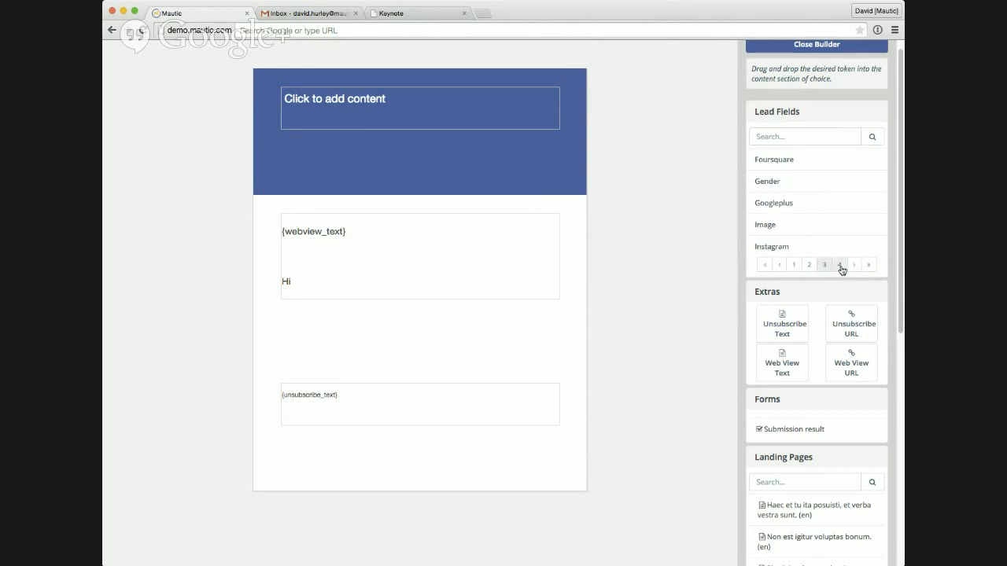
left_click(837, 265)
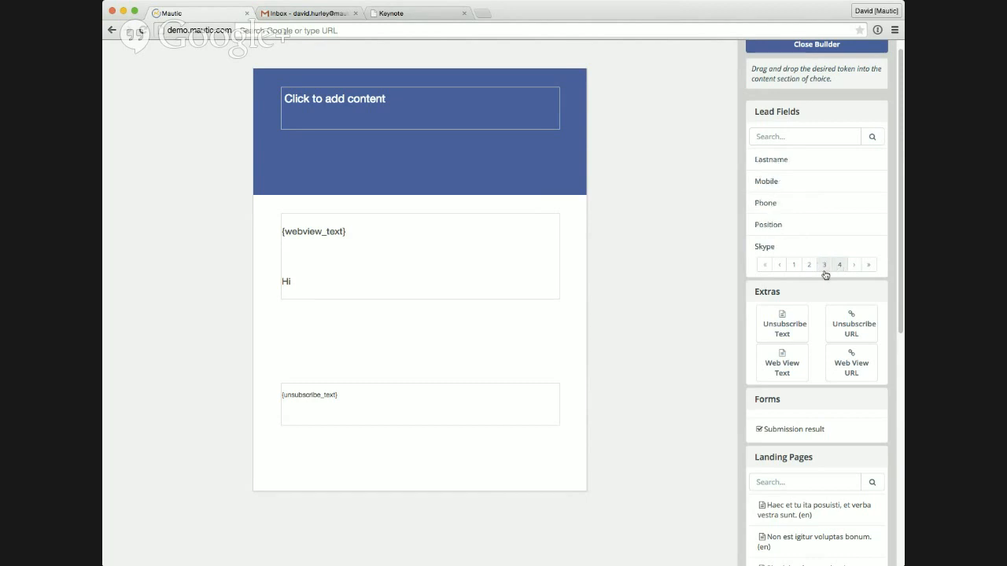
left_click_drag(771, 158, 334, 283)
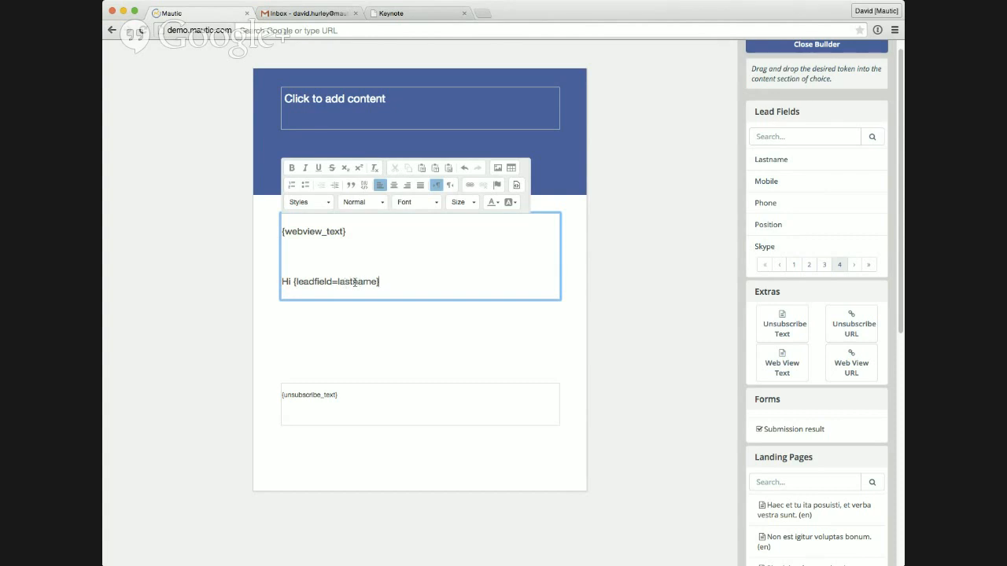
Step: Change the greeting's lead field token to firstname and remove the blank line above the greeting
double_click(355, 282)
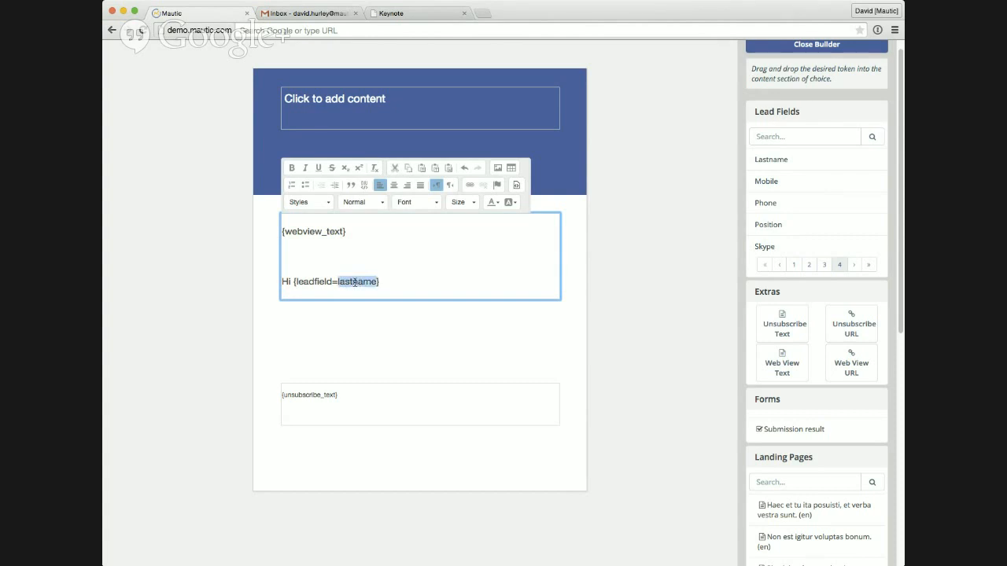
type("firstname")
left_click(374, 258)
key("Delete")
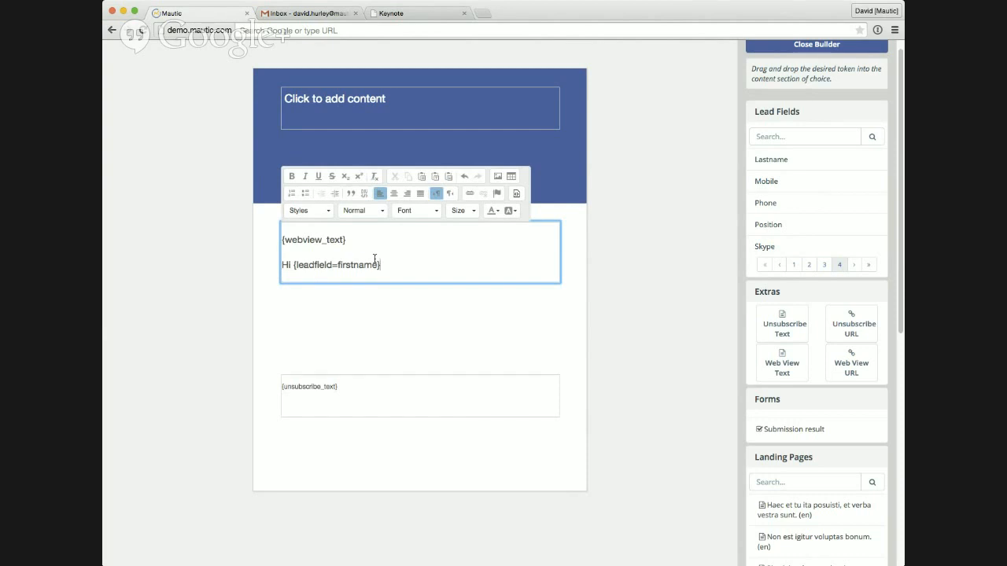
Step: Add the line "Here is an intro" in bold below the greeting in the middle content block
key("Return")
key("Return")
type("Here is")
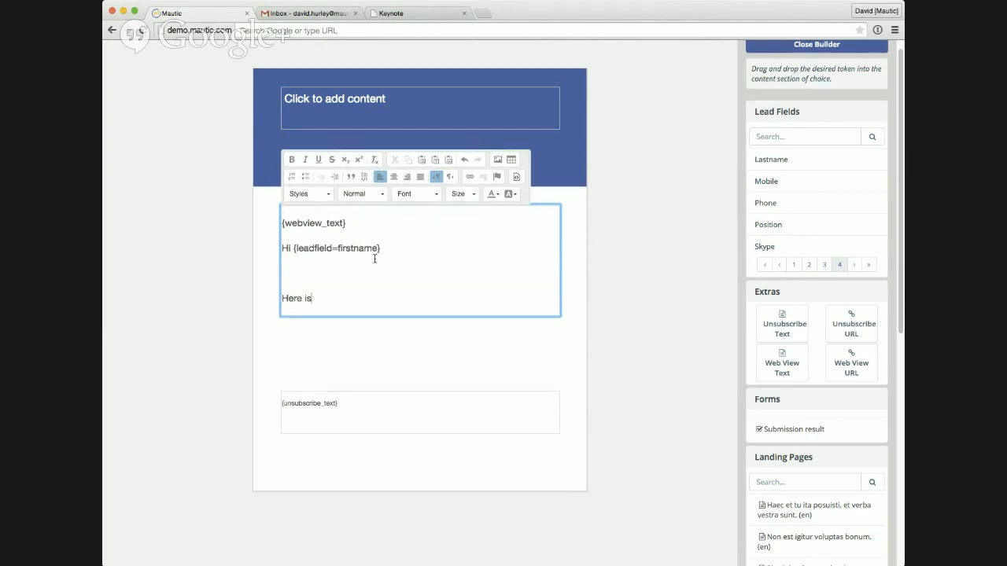
type(" an intro")
key("shift+Home")
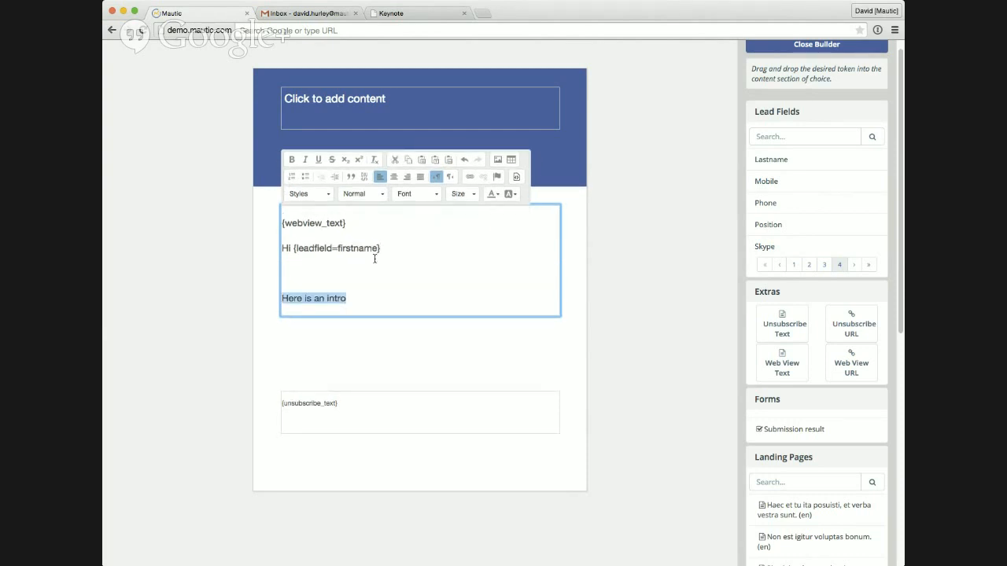
left_click(291, 159)
left_click(382, 297)
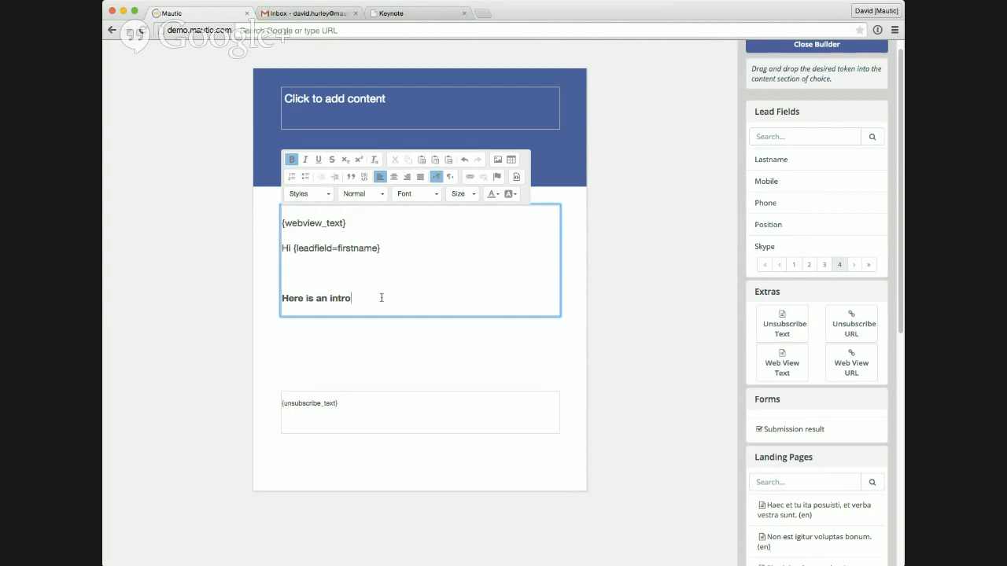
left_click(602, 252)
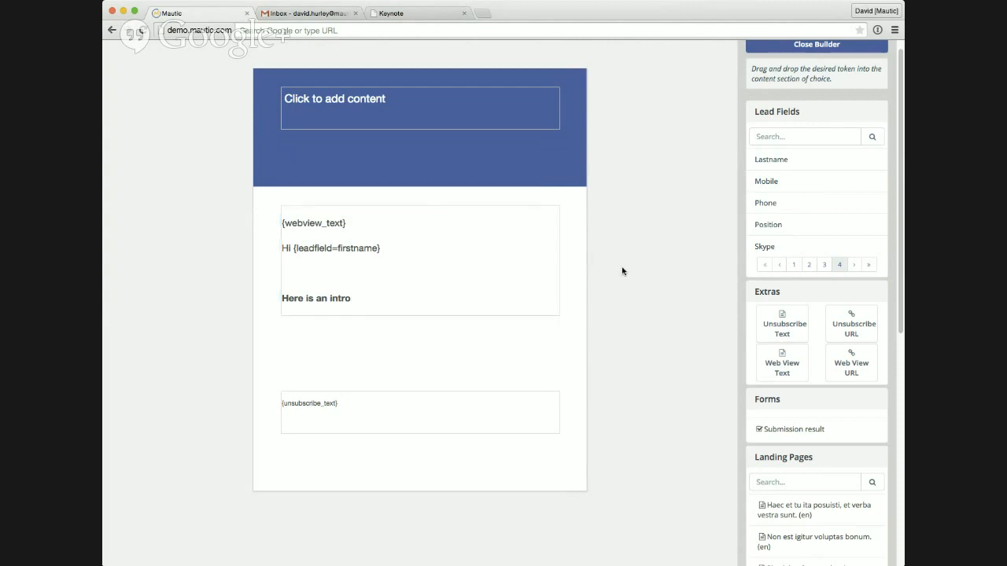
Step: Close the email builder and review the variant's traffic weight help and A/B test winner criteria options
scroll(842, 212, "up", 1)
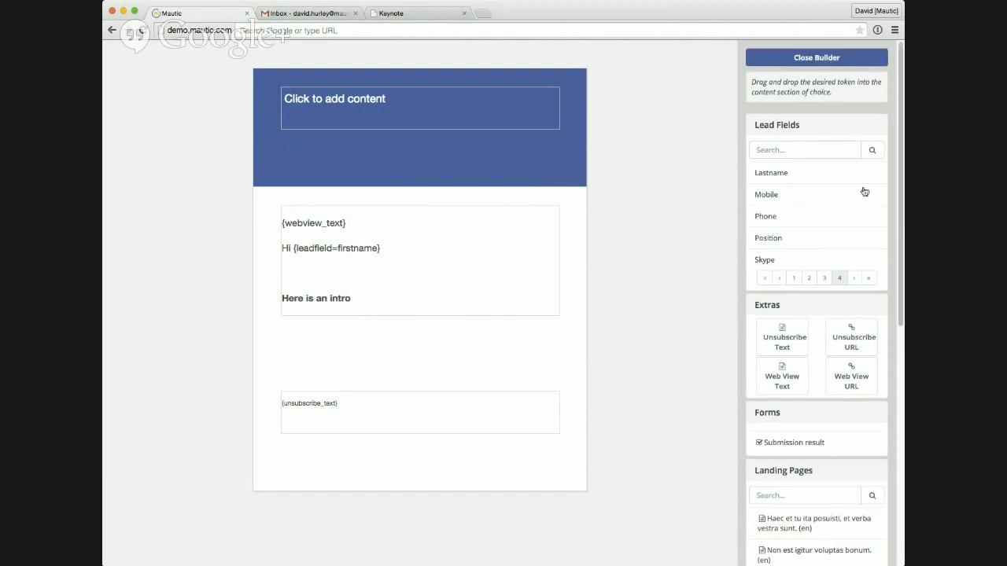
left_click(813, 61)
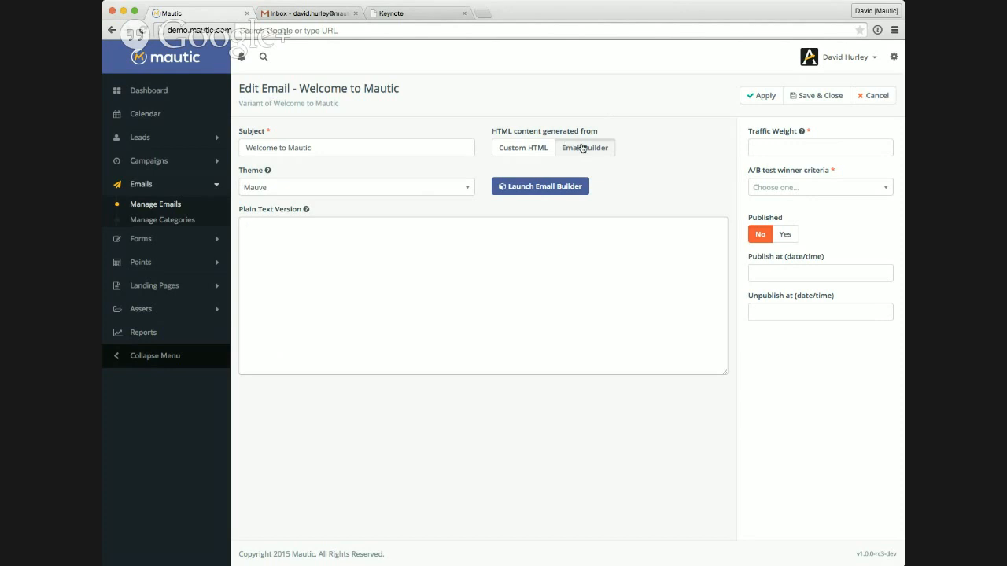
mouse_move(802, 133)
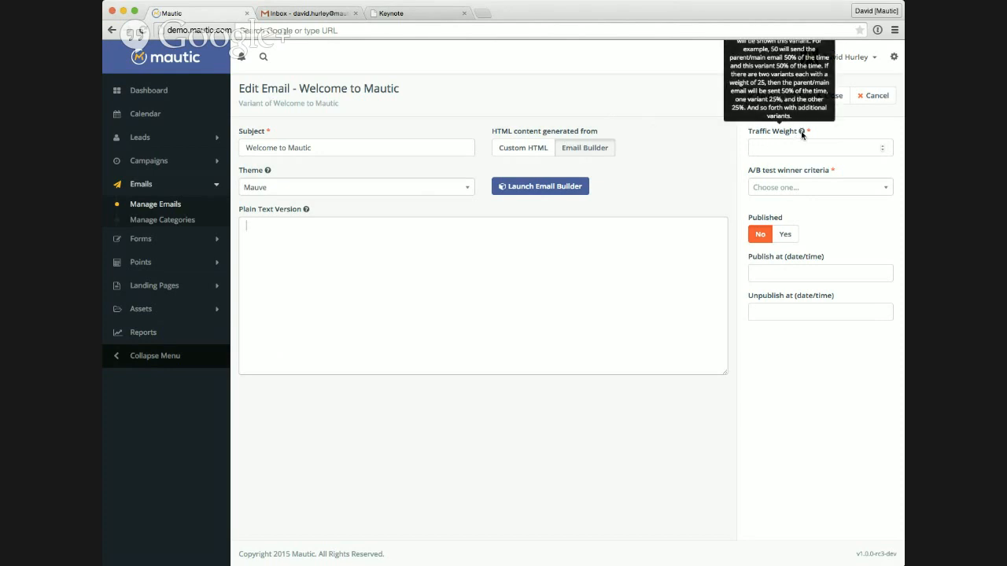
left_click(845, 146)
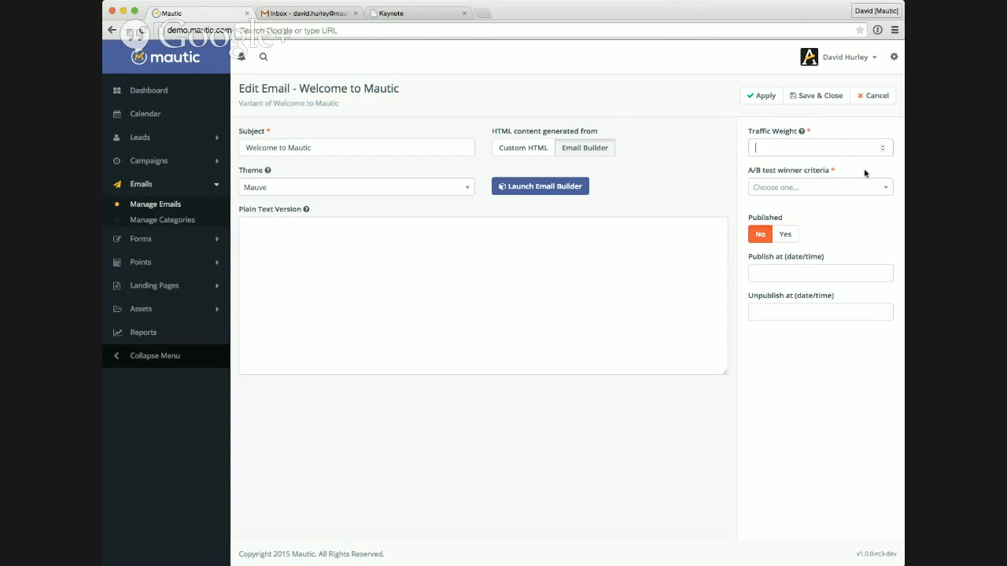
left_click(888, 189)
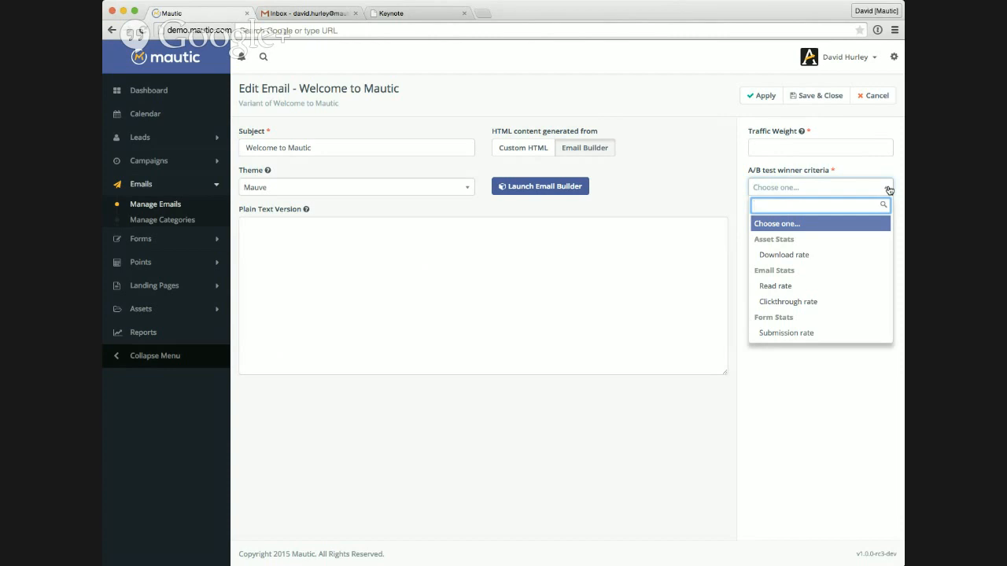
left_click(700, 144)
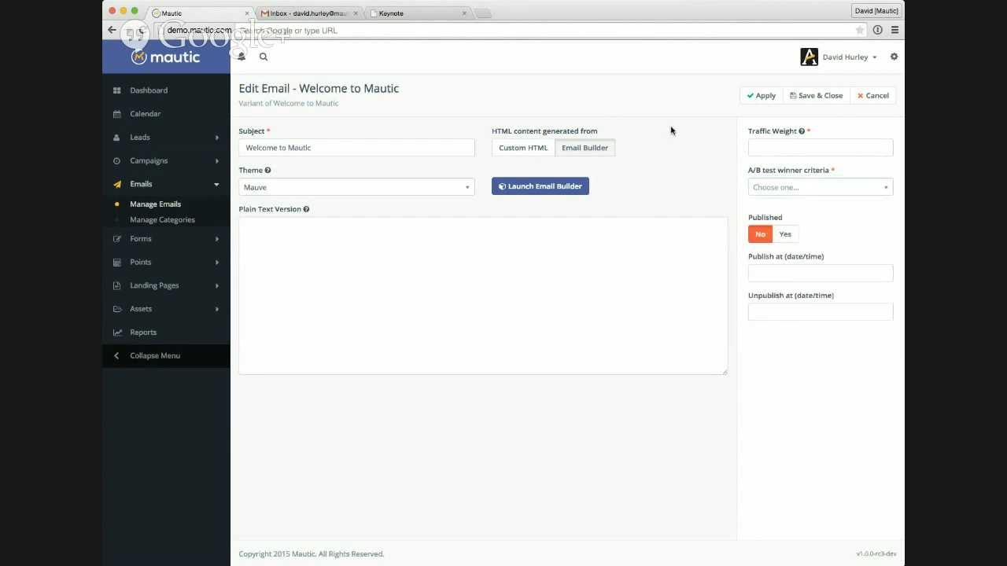
Step: Switch the variant's content source to Custom HTML and look over the message text
left_click(549, 150)
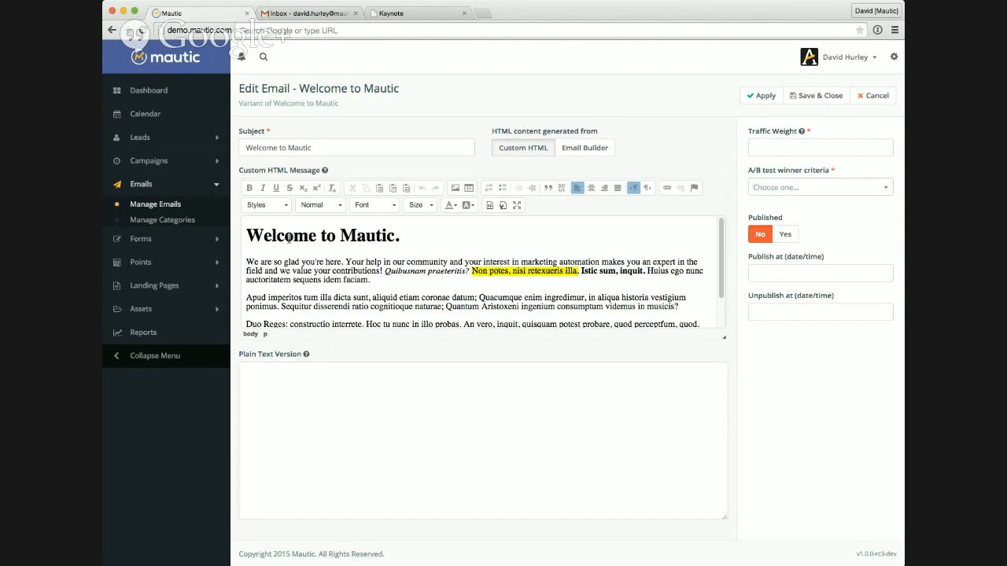
left_click_drag(247, 235, 516, 315)
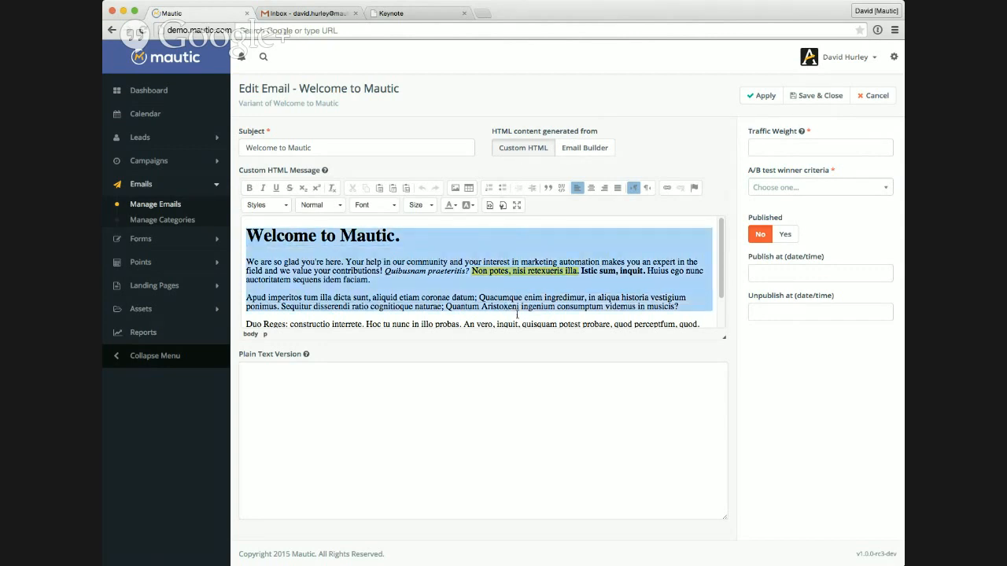
left_click(516, 316)
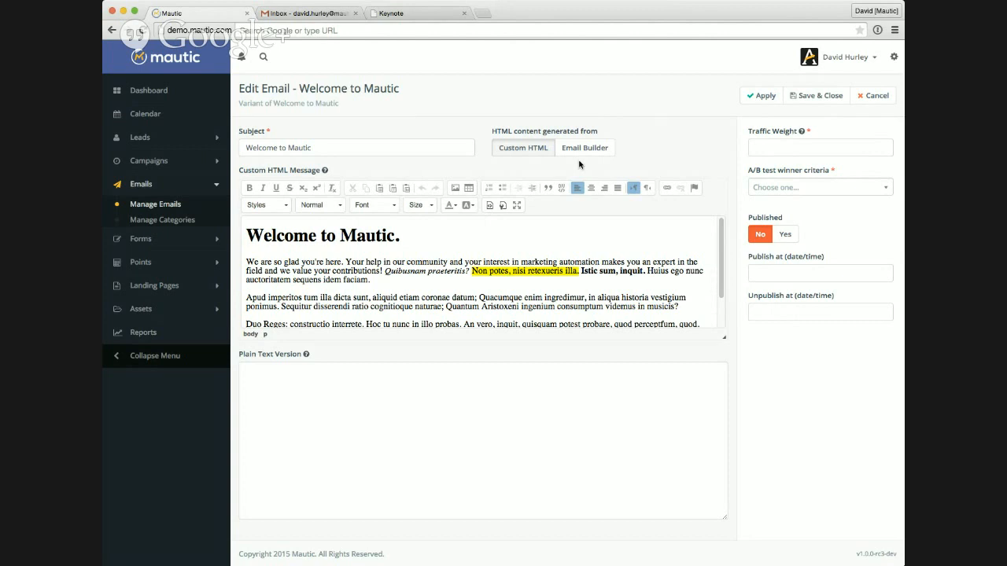
left_click(541, 237)
Step: Cancel editing the email variant and go to the campaign list
left_click(873, 98)
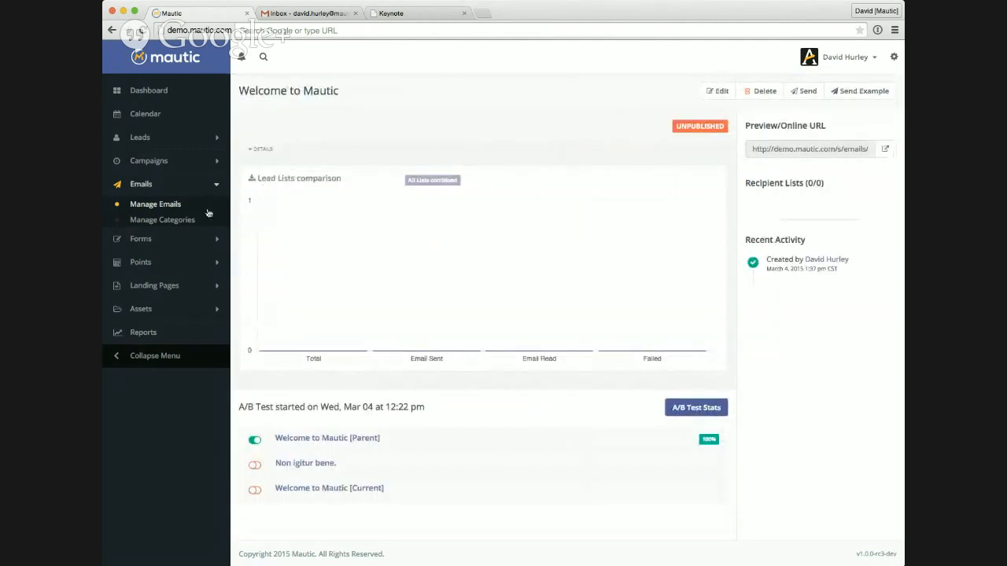
left_click(172, 209)
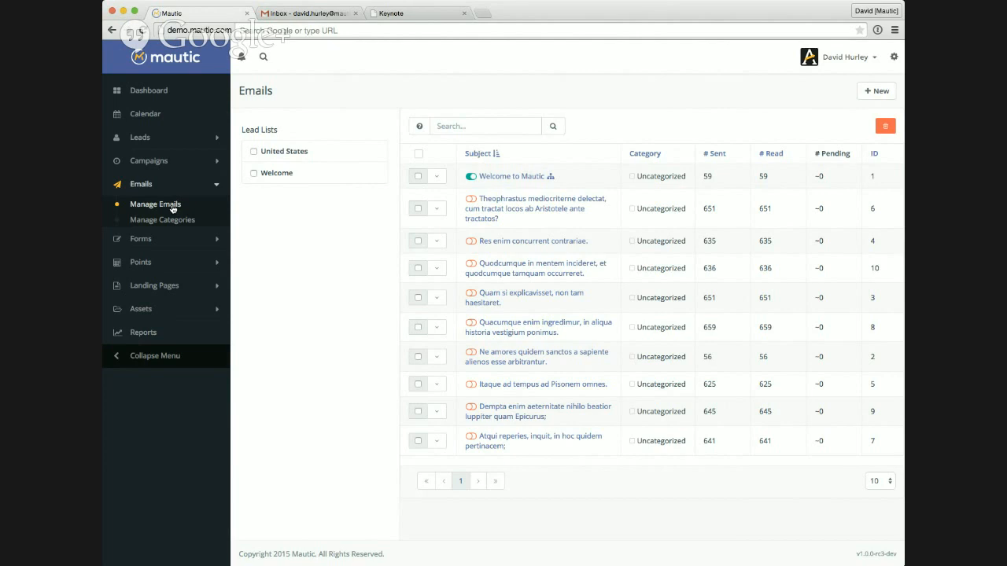
left_click(153, 161)
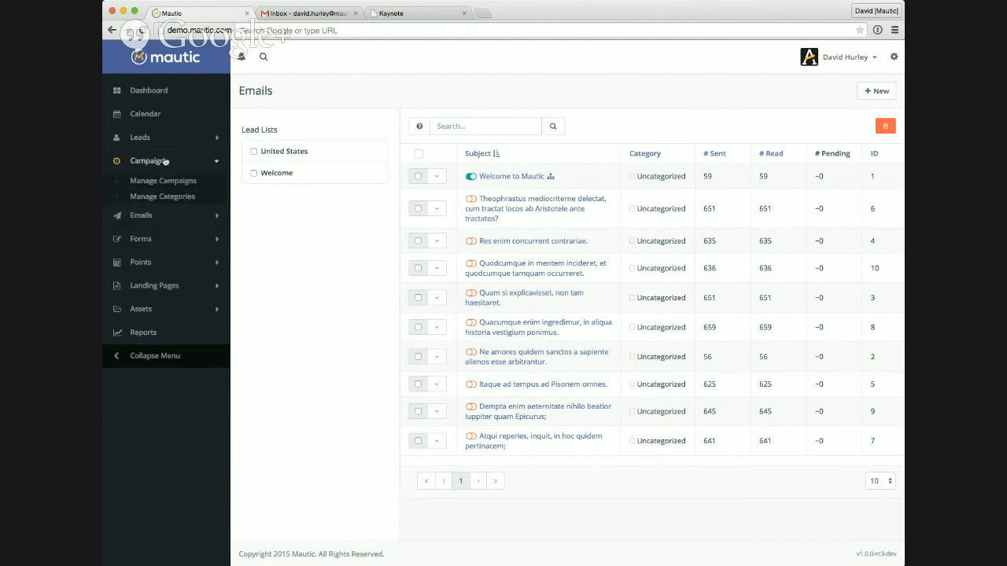
left_click(168, 186)
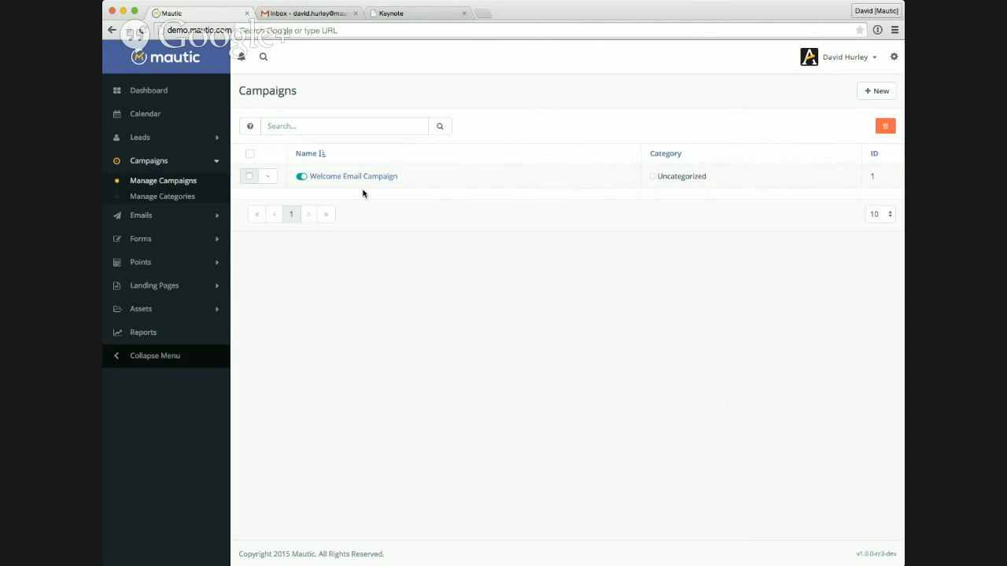
Step: Check the actions available for the Welcome Email Campaign in the list and open its overview
left_click(273, 179)
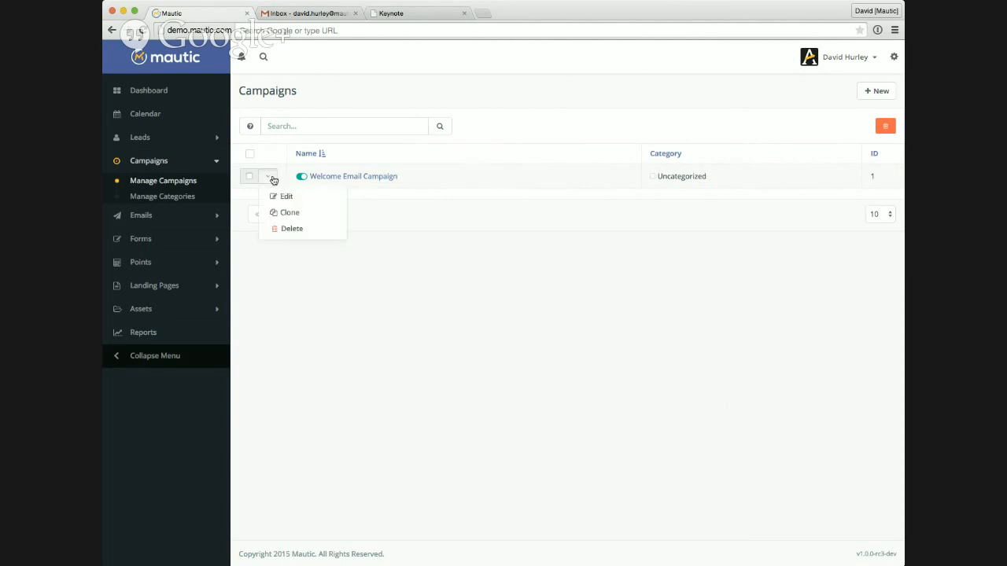
left_click(352, 232)
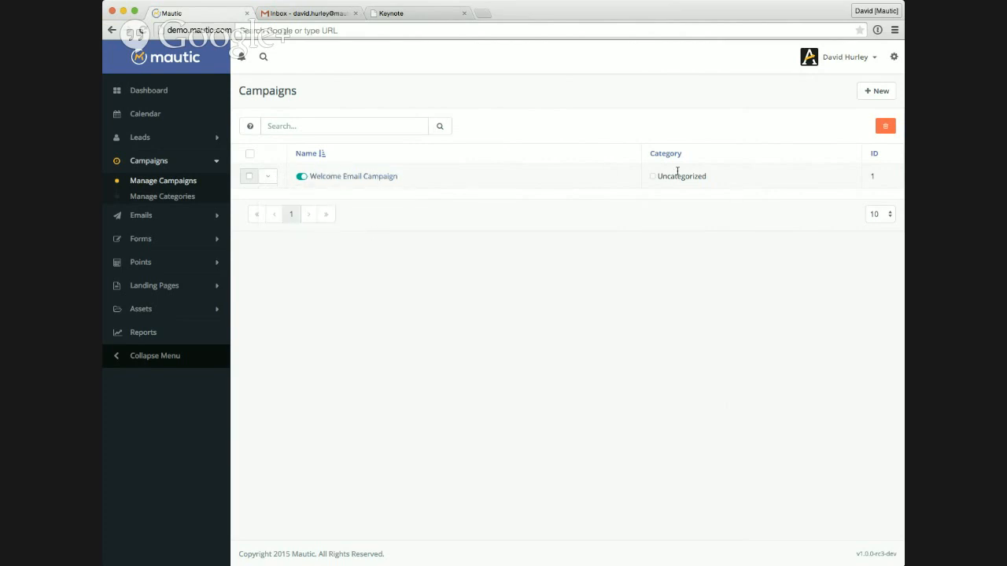
left_click(385, 177)
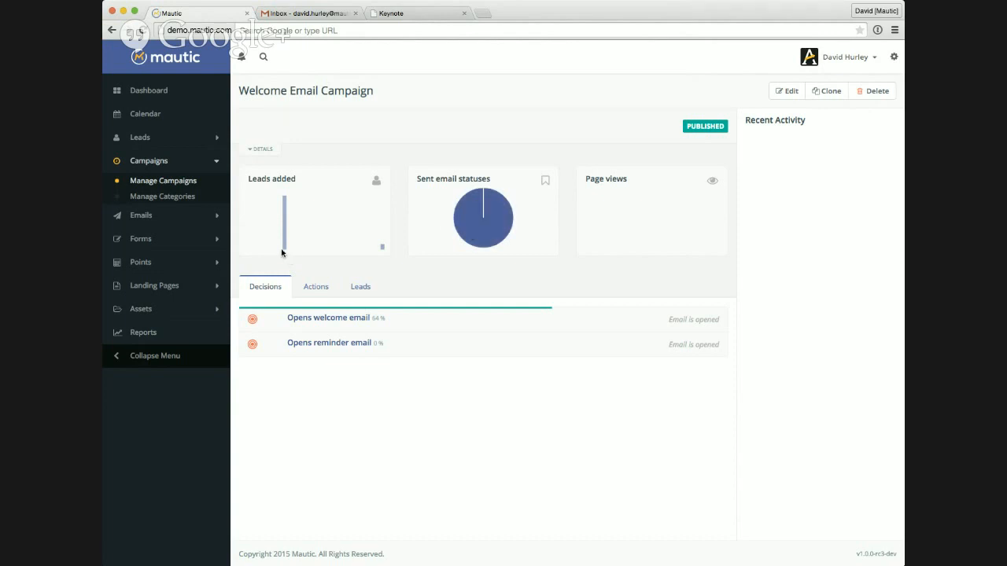
Step: Examine the campaign's leads added and sent email charts and the open percentages of its decisions
mouse_move(284, 235)
mouse_move(474, 227)
left_click(326, 285)
left_click(366, 289)
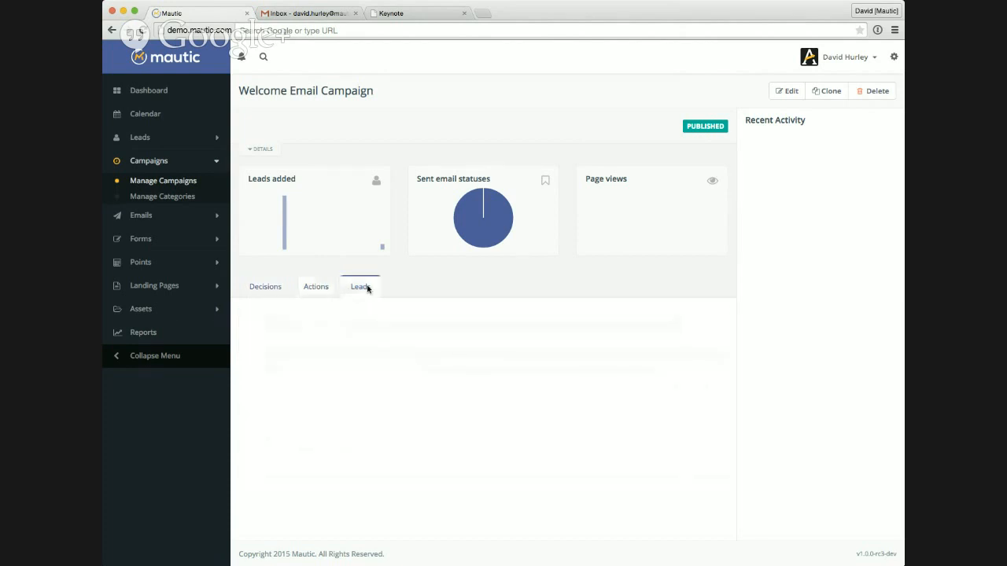
left_click(261, 288)
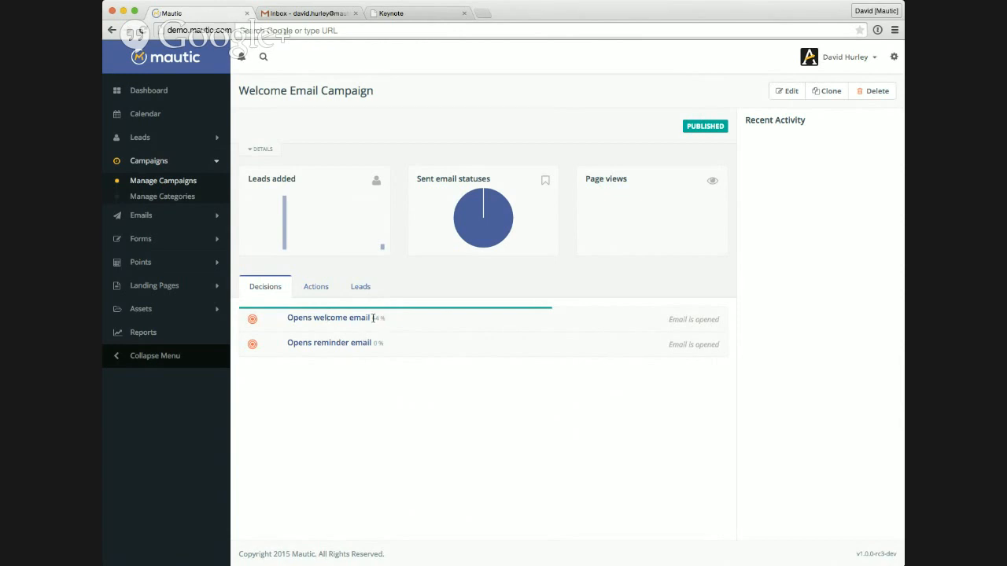
left_click_drag(373, 319, 382, 318)
Step: Review the campaign's actions with their percentages and look through its leads
left_click(324, 288)
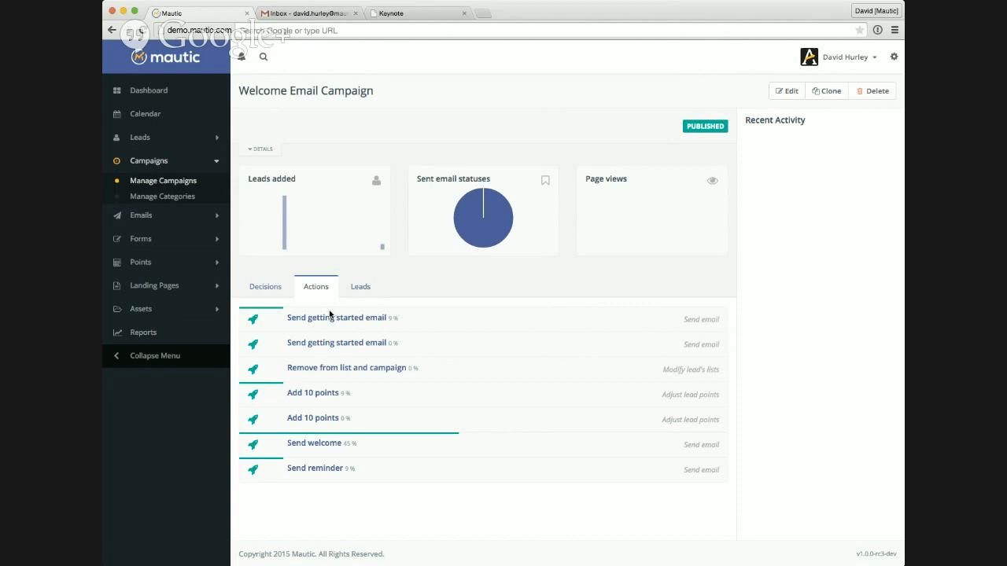
left_click(363, 288)
scroll(431, 384, "down", 3)
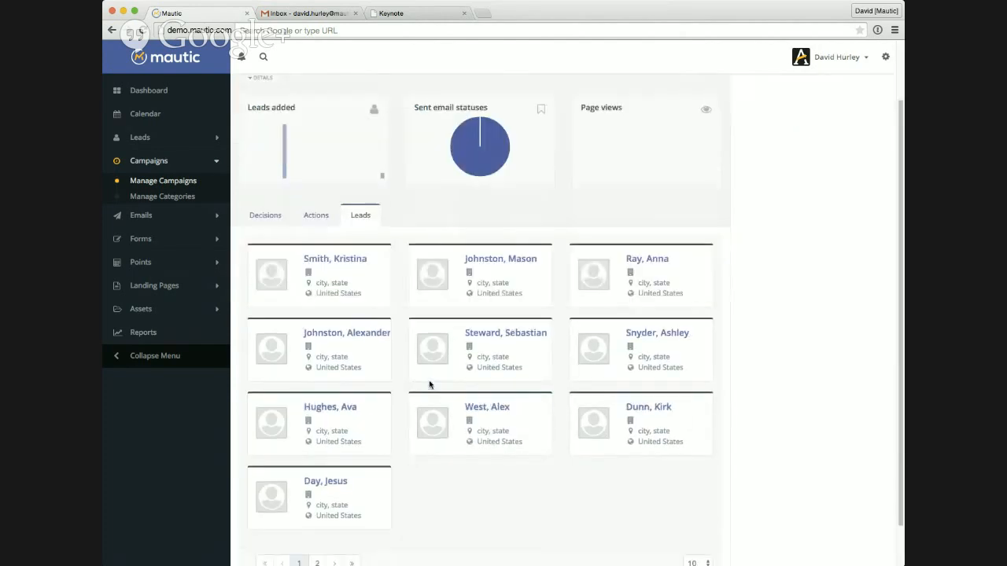
scroll(429, 380, "up", 3)
scroll(429, 384, "up", 1)
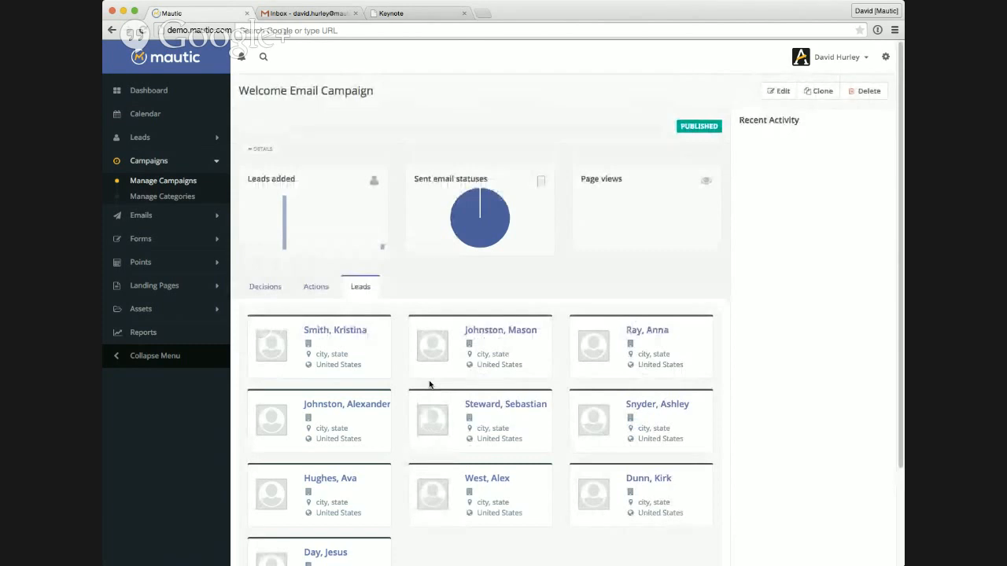
Step: Return to the campaign's decisions and view its creation and publishing details
left_click(271, 289)
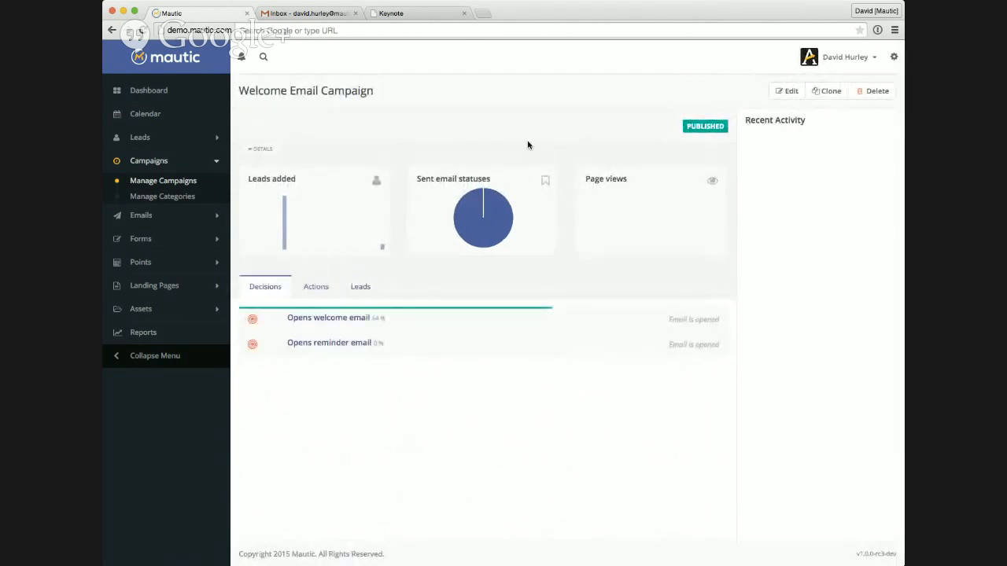
left_click(266, 151)
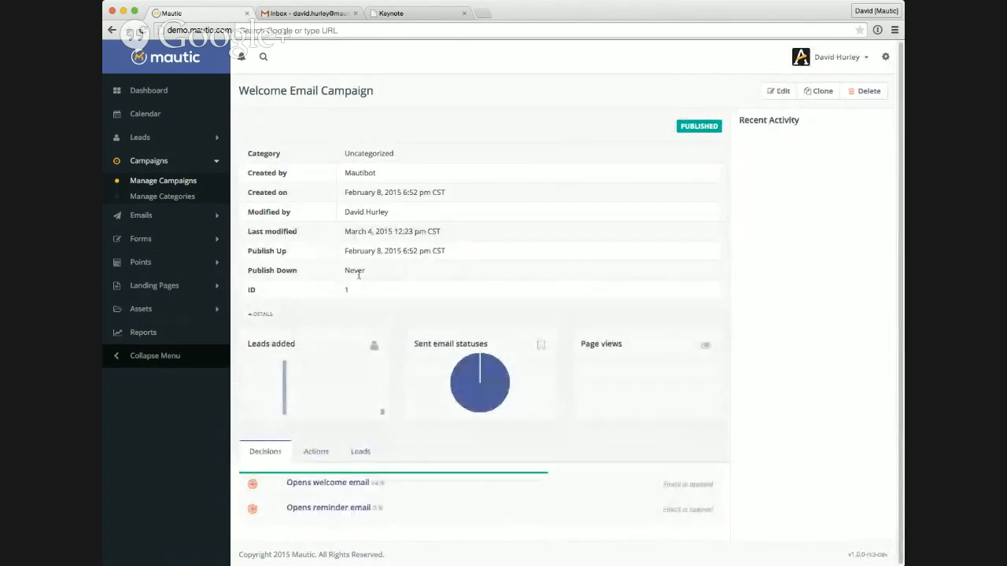
left_click(268, 315)
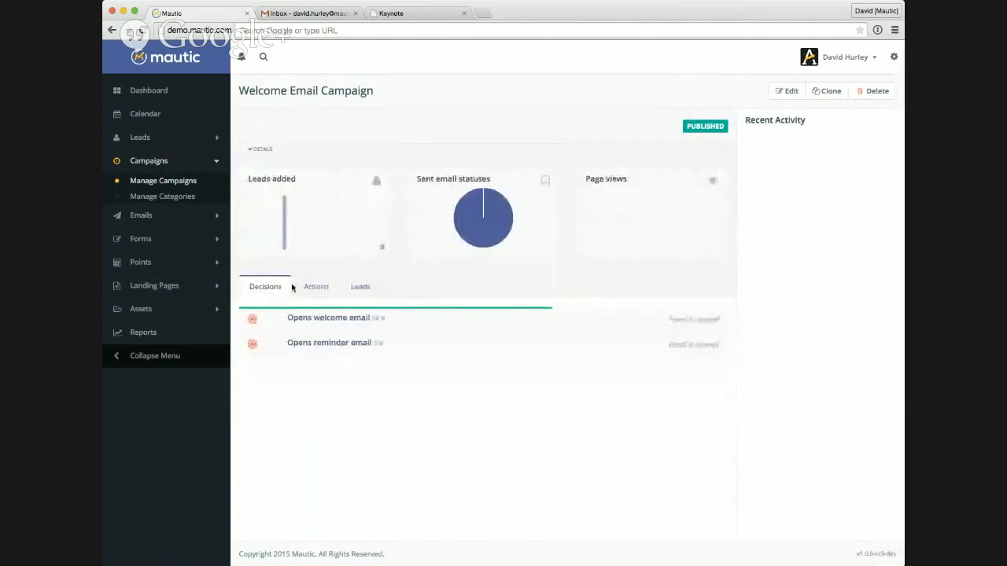
Step: Open the Welcome Email Campaign for editing, check its lead list choices and launch the campaign builder
left_click(787, 96)
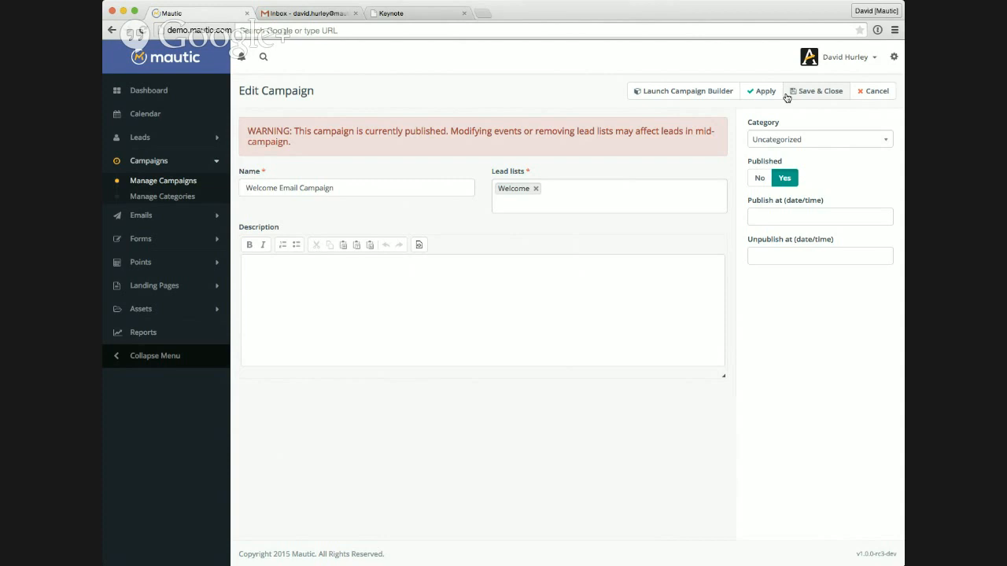
left_click(390, 191)
left_click(571, 188)
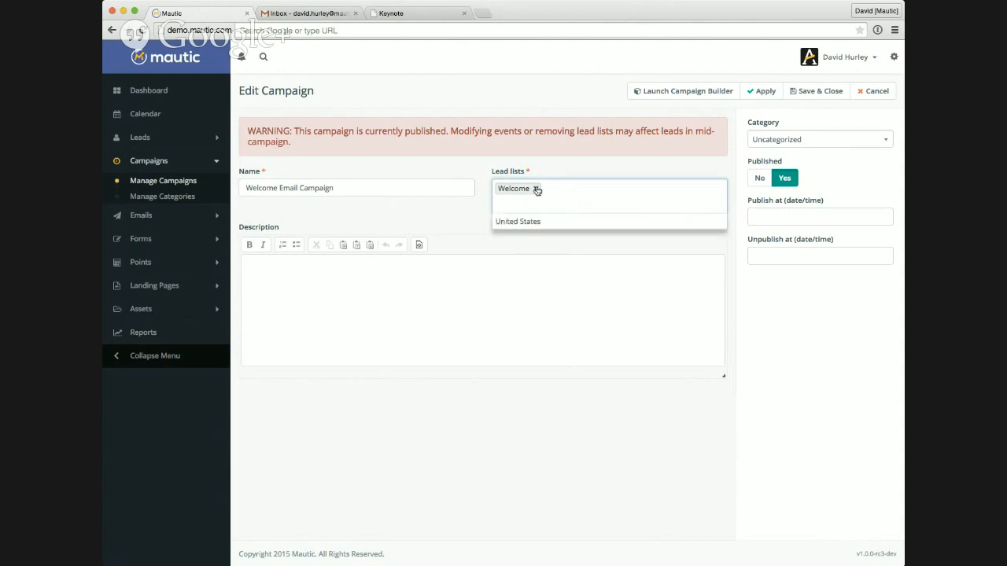
left_click(440, 222)
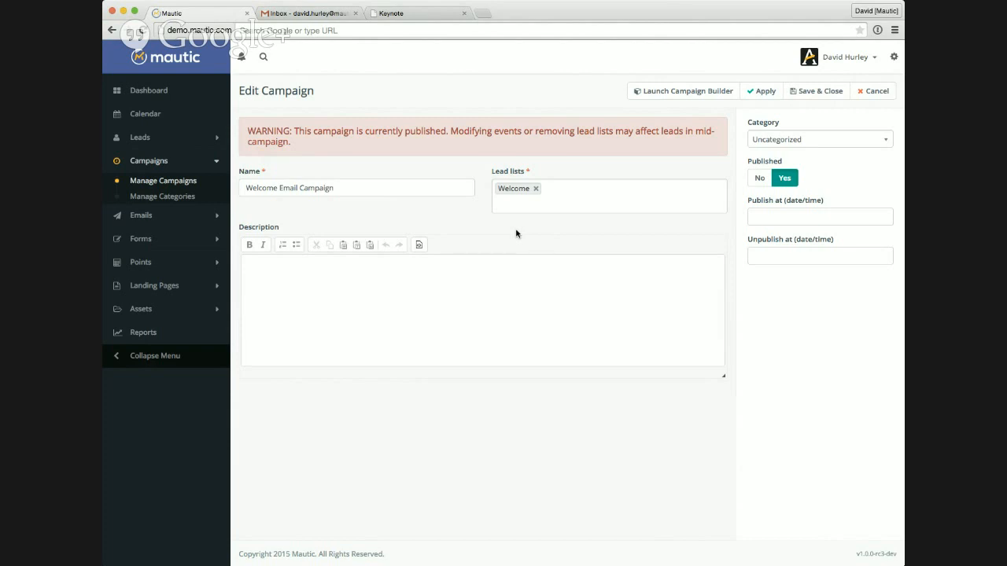
left_click(666, 94)
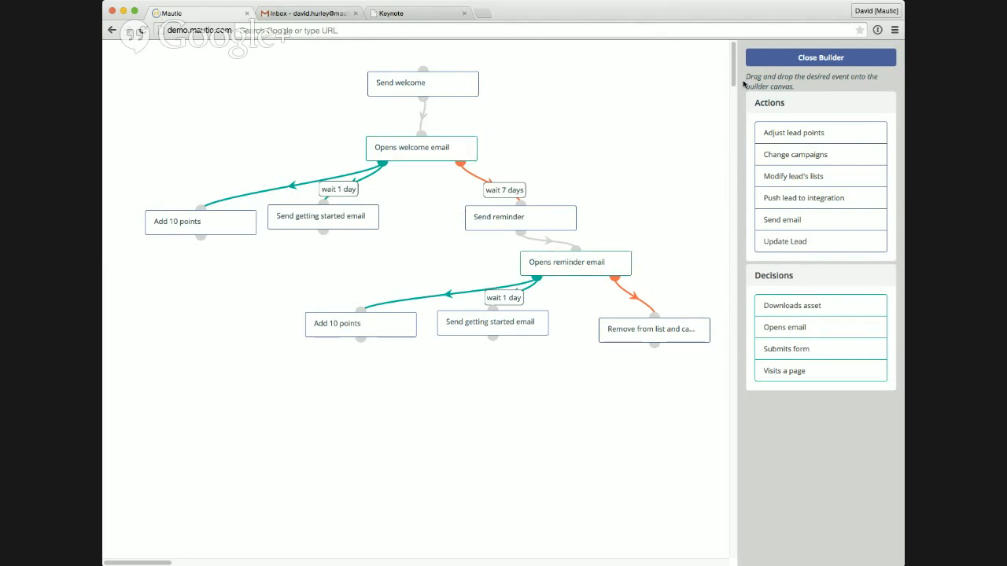
Step: Add a Send email action named "Initial email" that sends 1:Welcome to Mautic, placed in an empty area below the existing workflow
left_click_drag(734, 75, 741, 113)
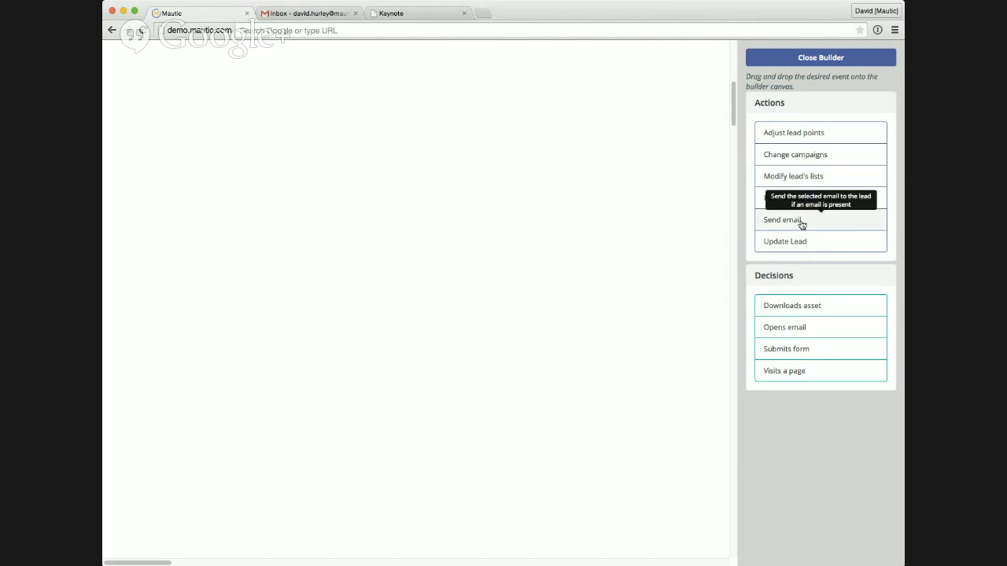
left_click_drag(802, 225, 375, 187)
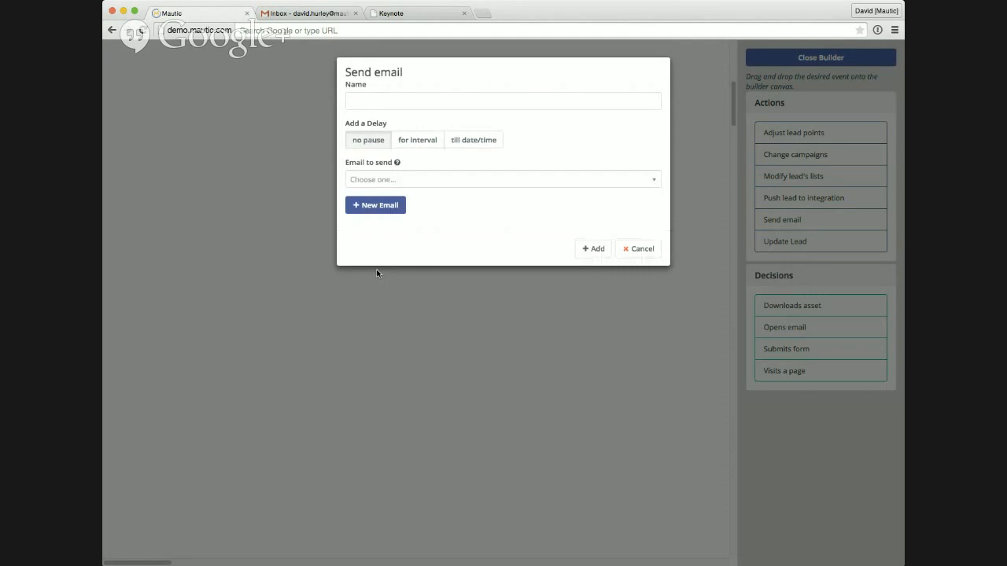
left_click(403, 100)
type("Initial email")
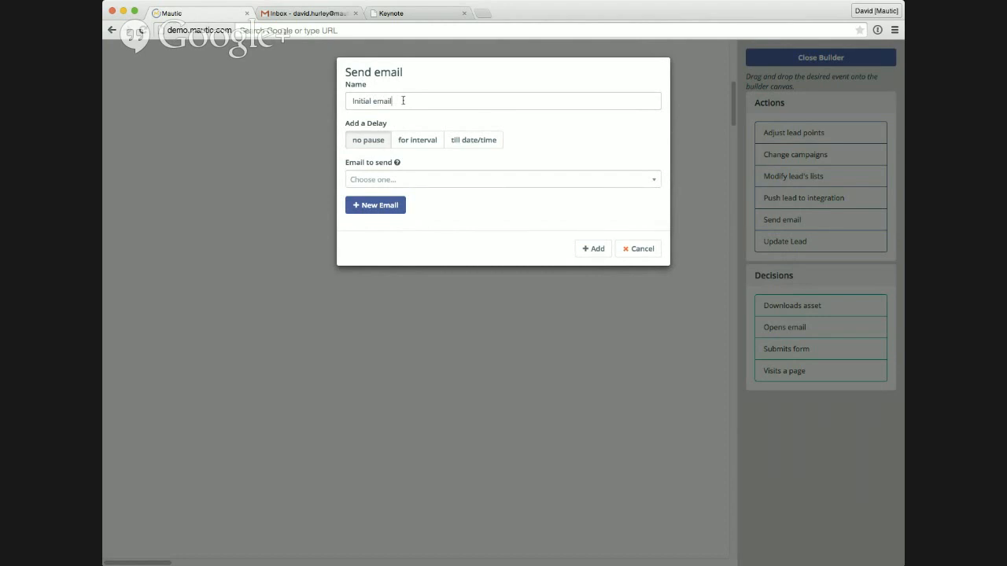
left_click(411, 180)
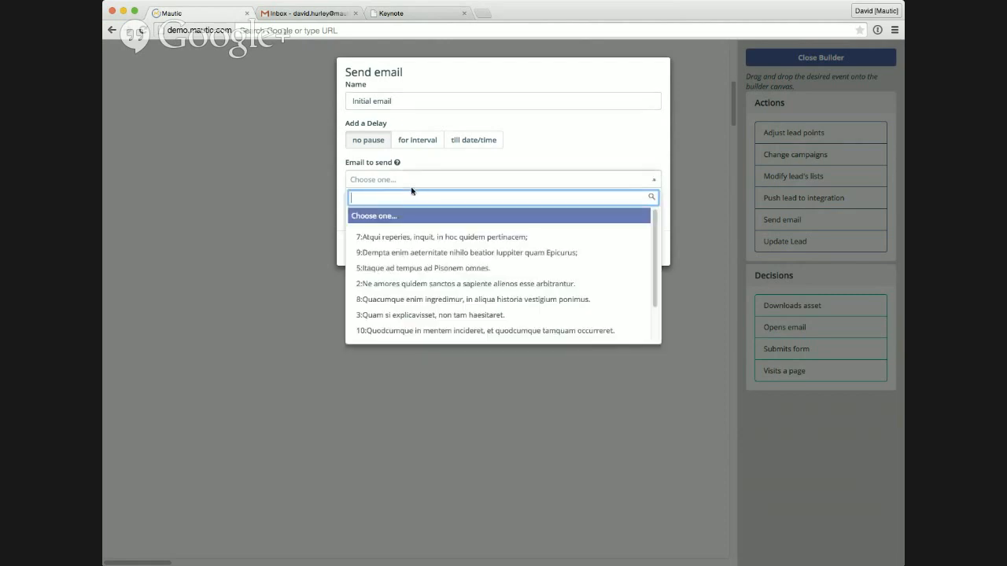
left_click_drag(655, 227, 655, 260)
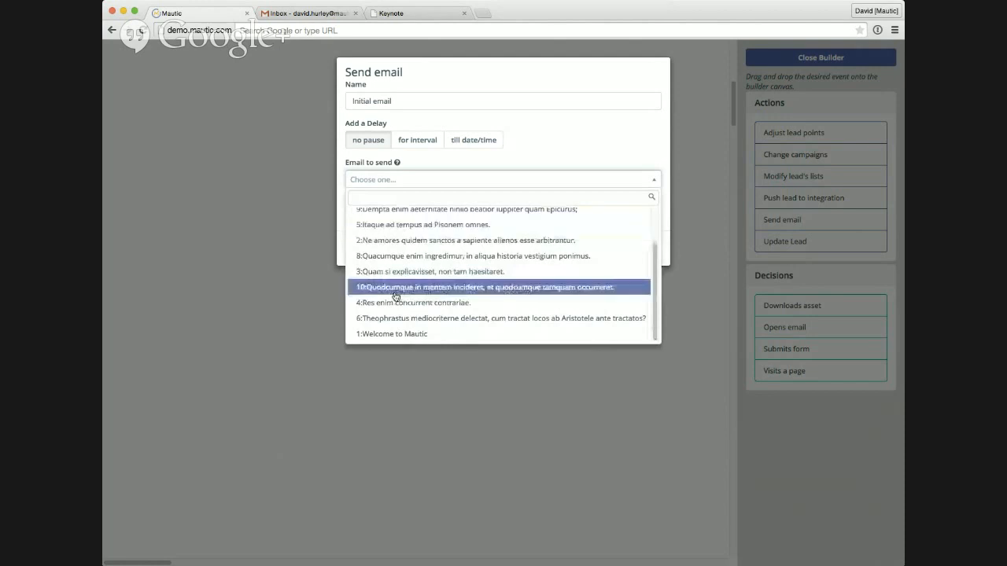
left_click(397, 333)
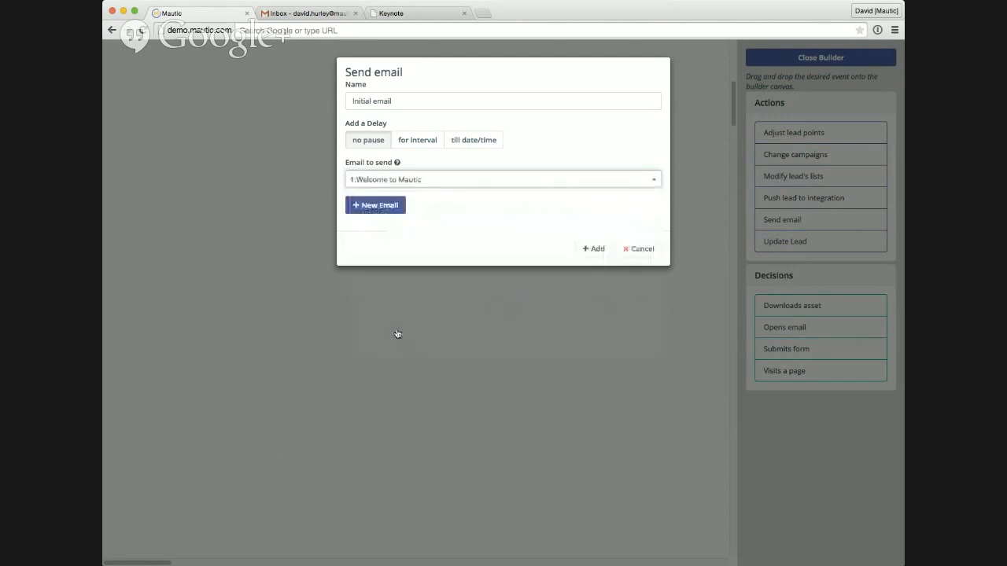
left_click(386, 211)
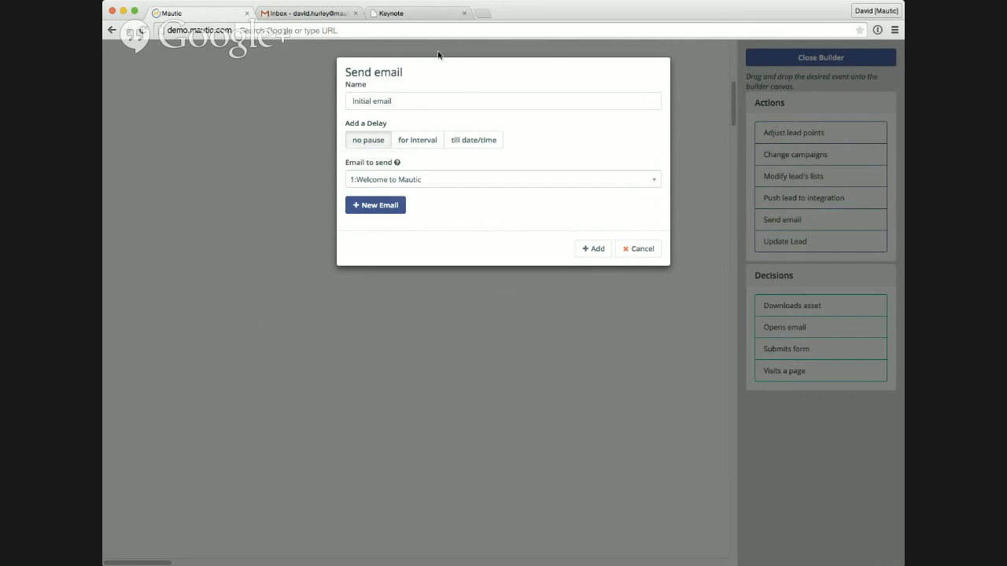
left_click(595, 249)
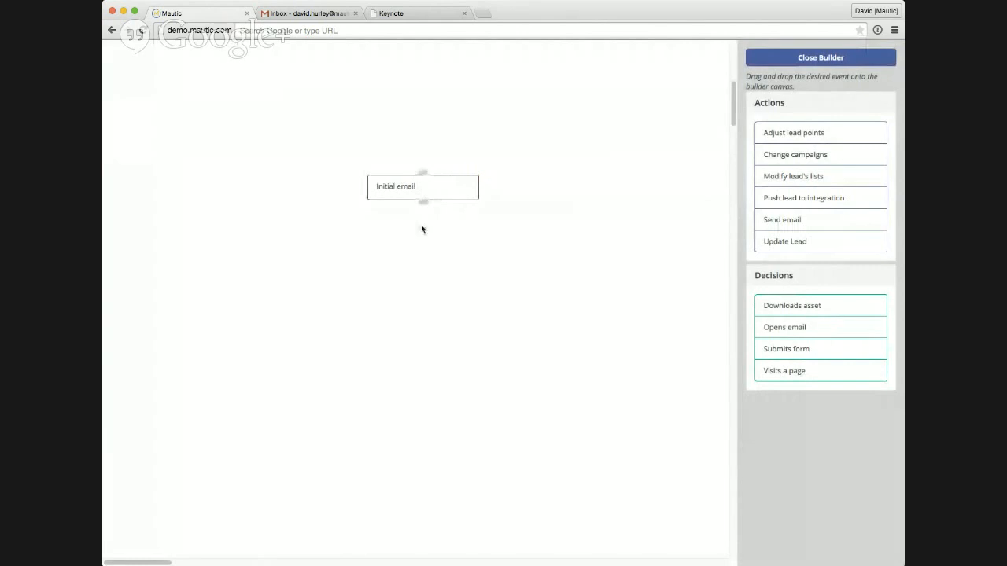
Step: Open the Initial email action's settings for review and close them without changes
mouse_move(456, 197)
left_click(465, 176)
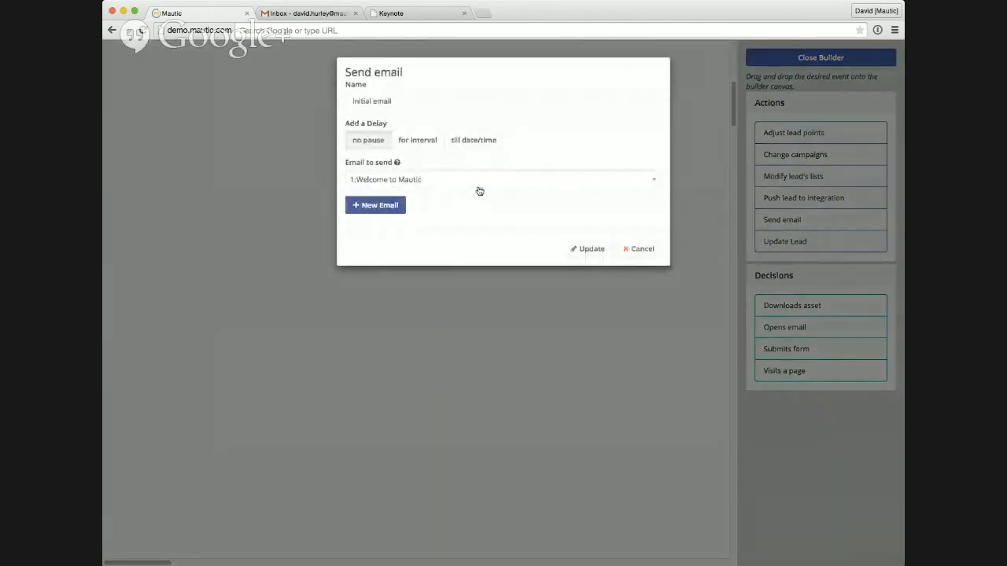
left_click(652, 249)
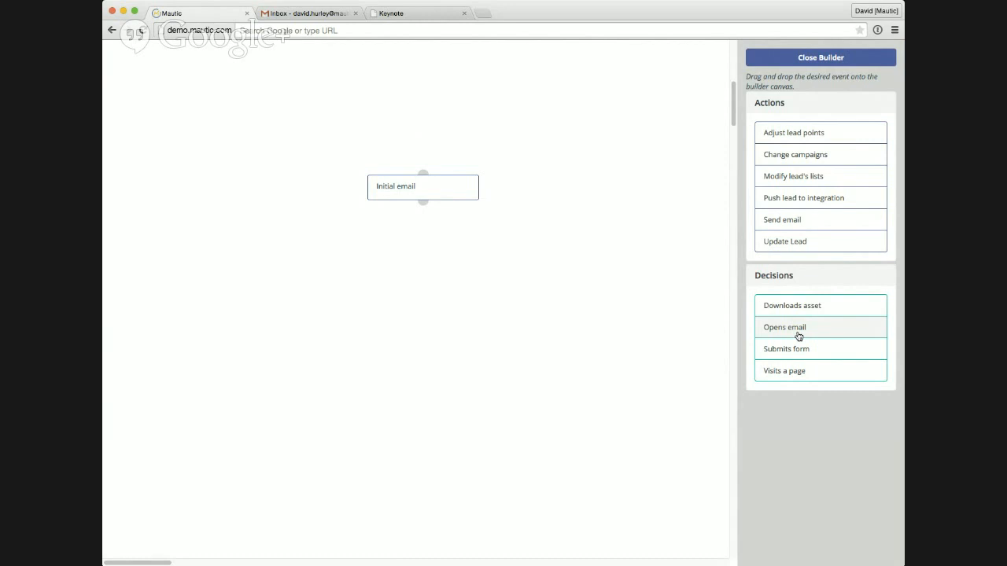
Step: Add an unnamed Opens email decision with no email limit below Initial email, connect the two and shift the decision sideways
left_click_drag(798, 336, 381, 248)
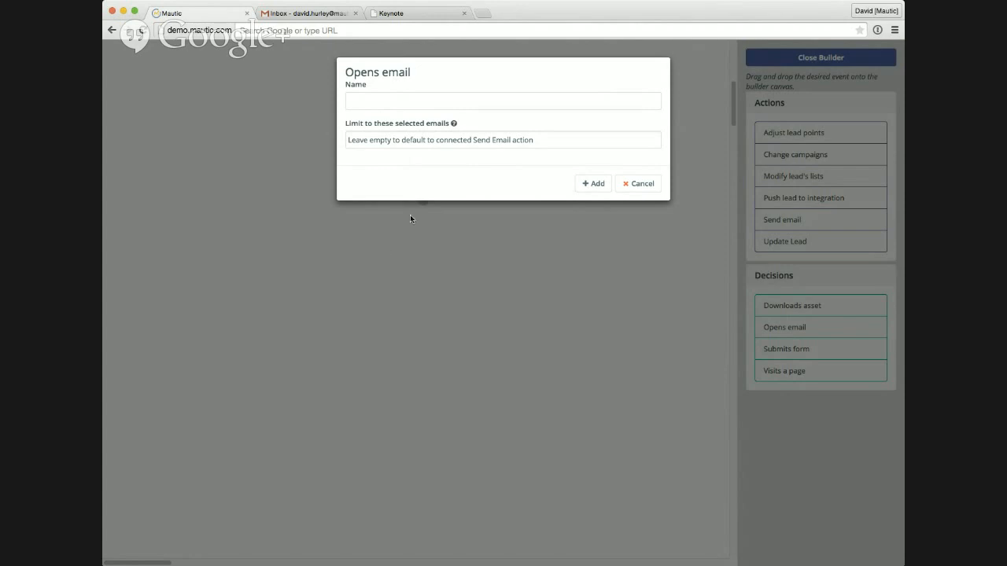
left_click(407, 101)
mouse_move(418, 125)
left_click(594, 183)
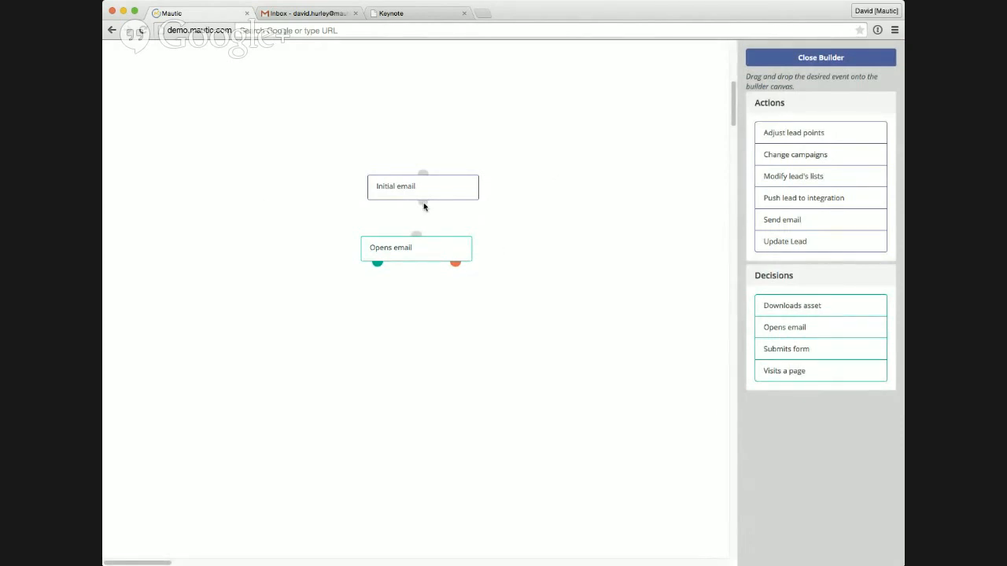
left_click_drag(423, 203, 418, 244)
left_click_drag(369, 248, 348, 247)
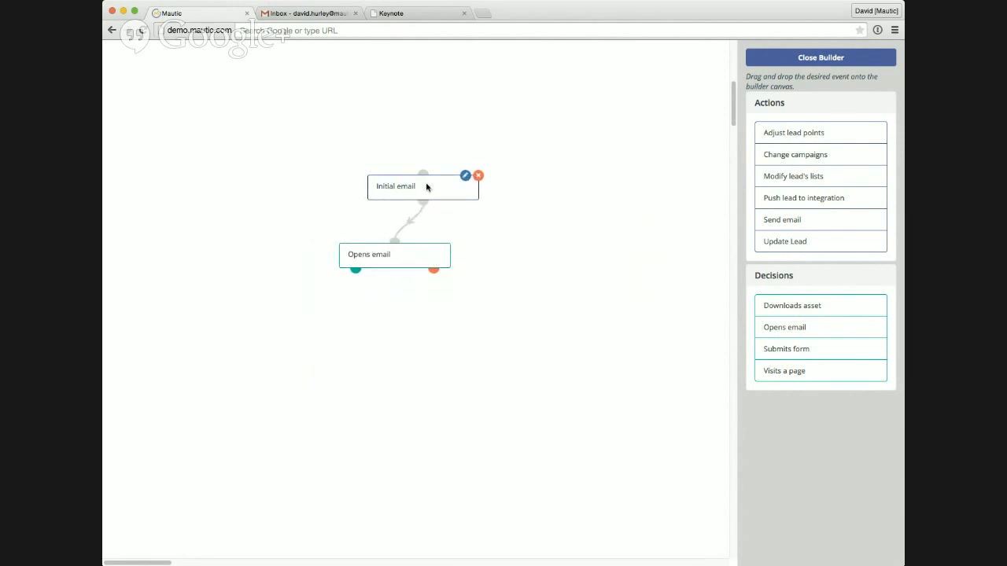
Step: Check the connected Initial email action's delay and chosen email again, closing its settings unchanged each time
double_click(427, 186)
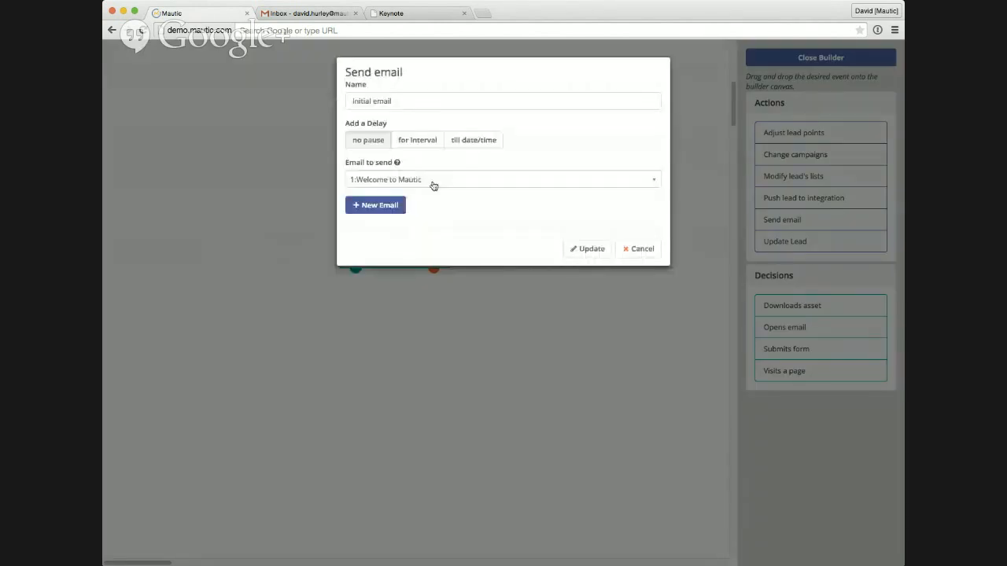
key("Escape")
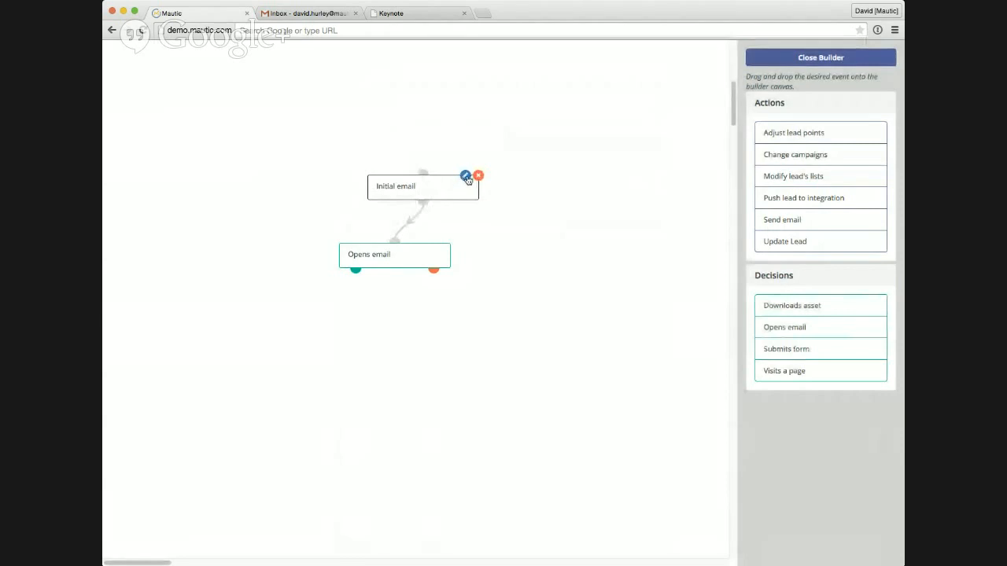
double_click(427, 189)
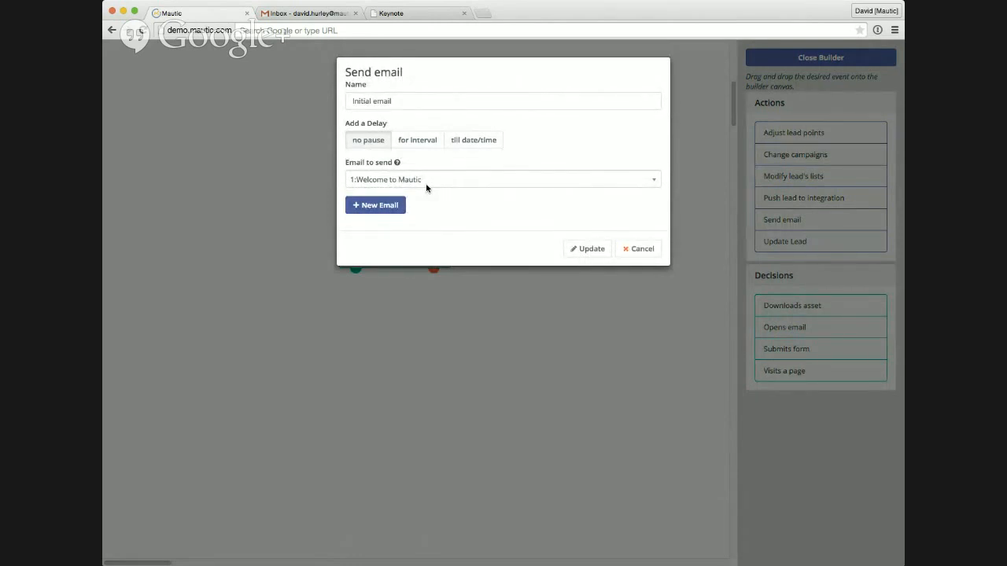
key("Escape")
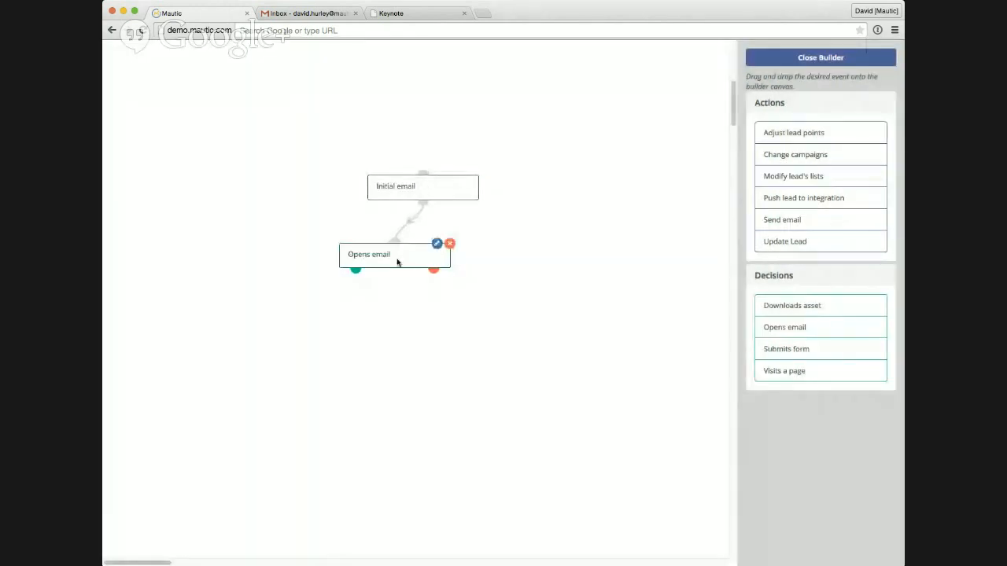
Step: Reposition the Opens email decision, then remove the demo Initial email action and the connected decision from the canvas
left_click_drag(347, 253, 319, 264)
left_click_drag(392, 262, 314, 243)
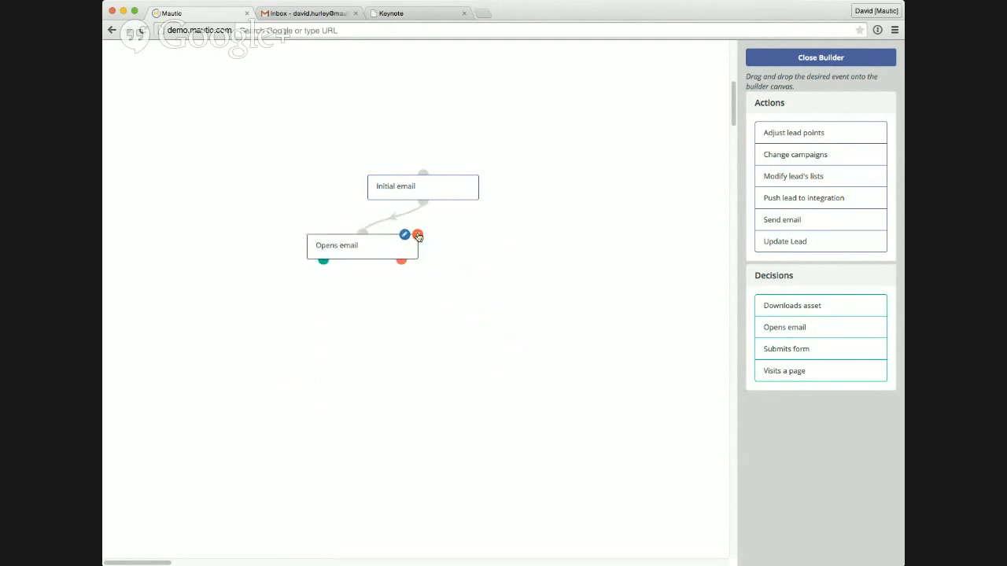
left_click(477, 174)
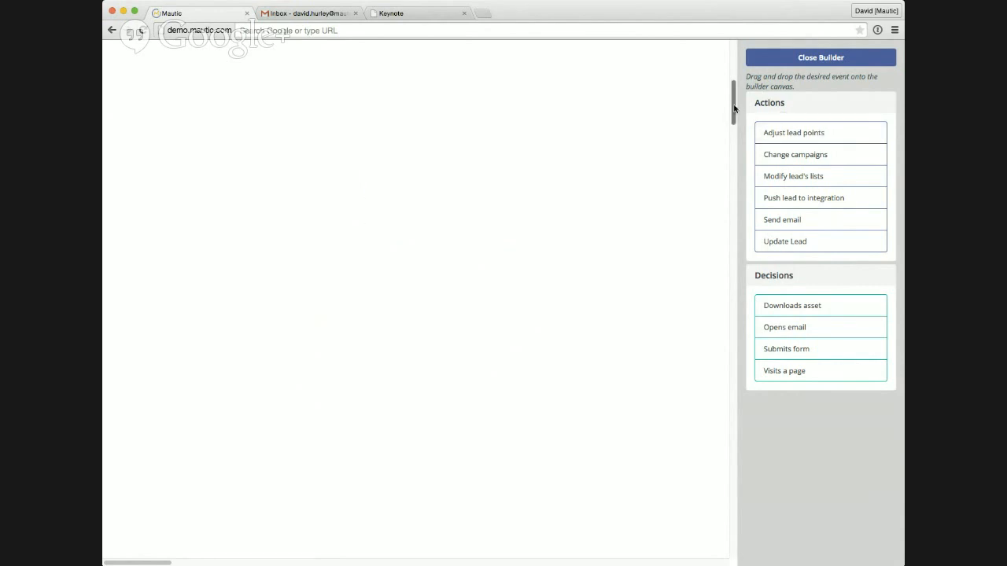
Step: Return to the main workflow and inspect the Send welcome action's settings without changing them
left_click_drag(733, 105, 738, 56)
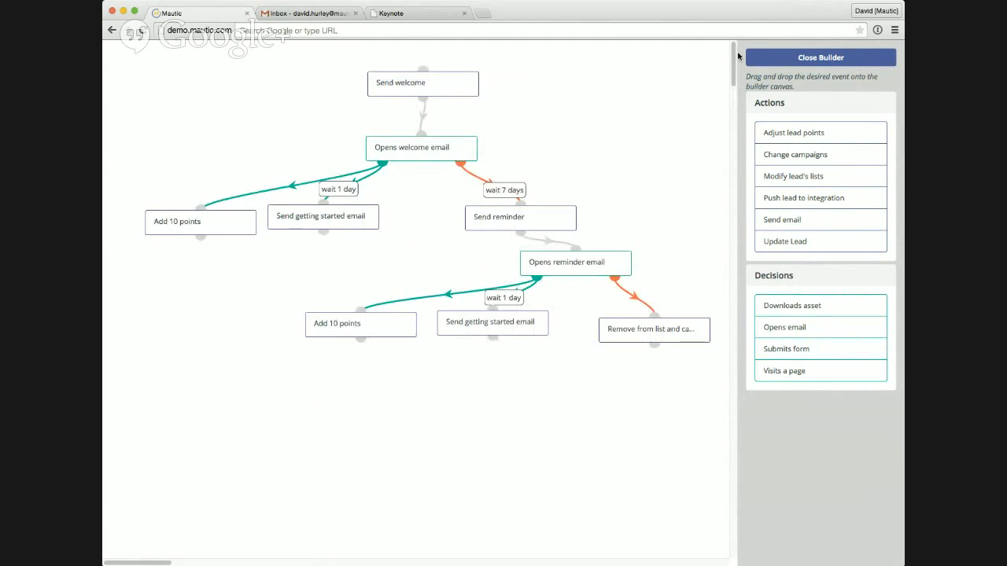
mouse_move(454, 94)
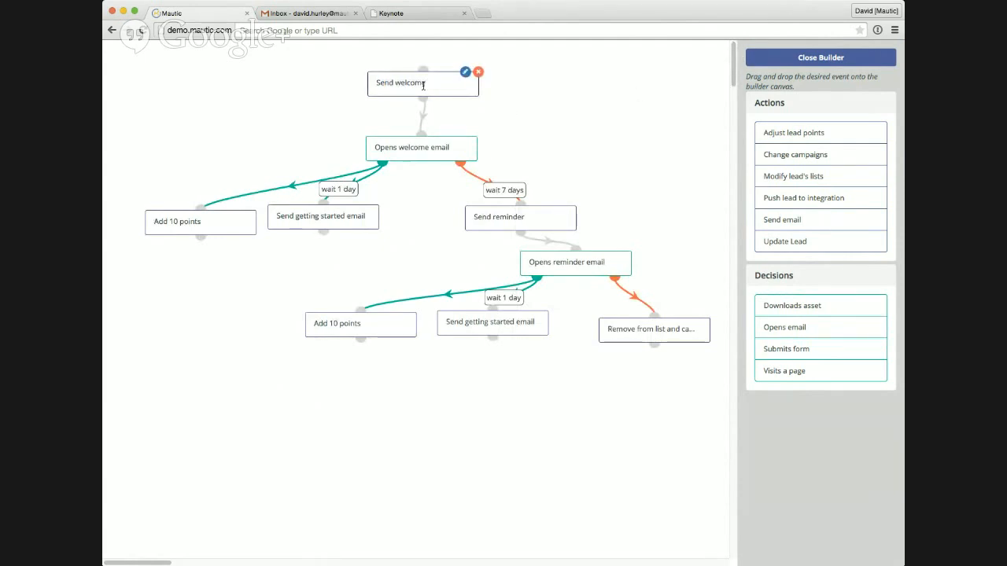
double_click(423, 85)
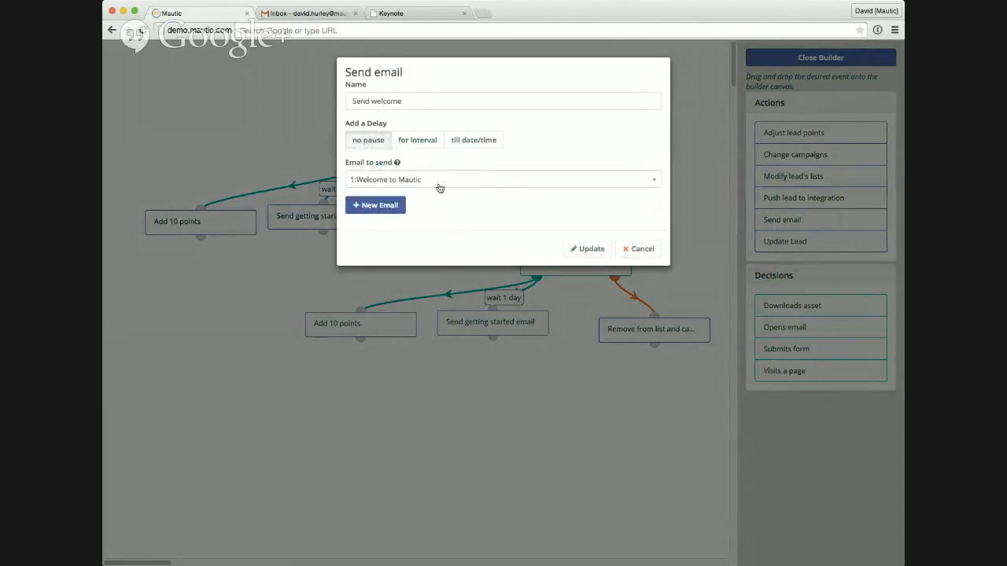
left_click(635, 250)
Step: Review the type, delay and points settings of the Add 10 points action under Opens welcome email, leaving them unchanged
mouse_move(420, 146)
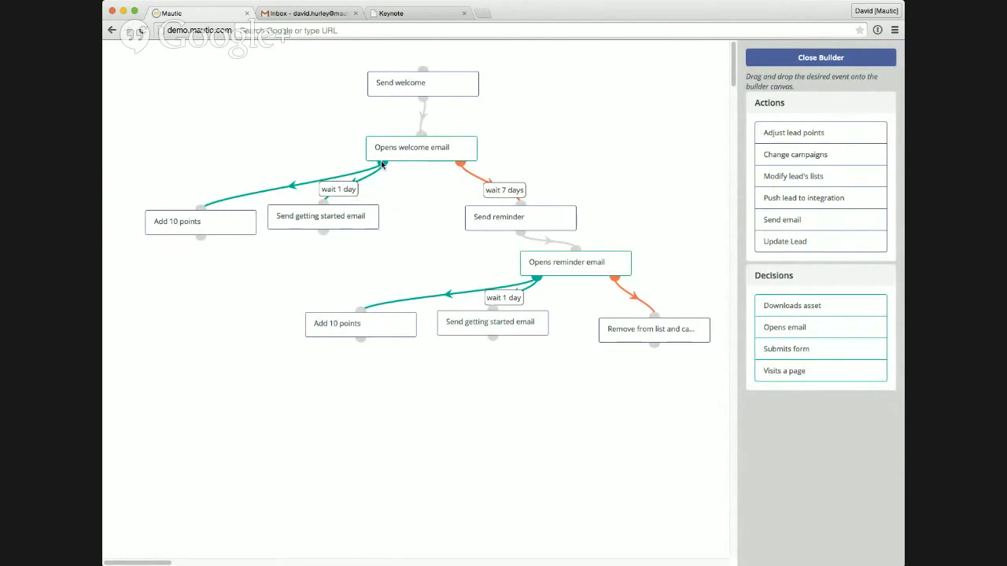
double_click(196, 224)
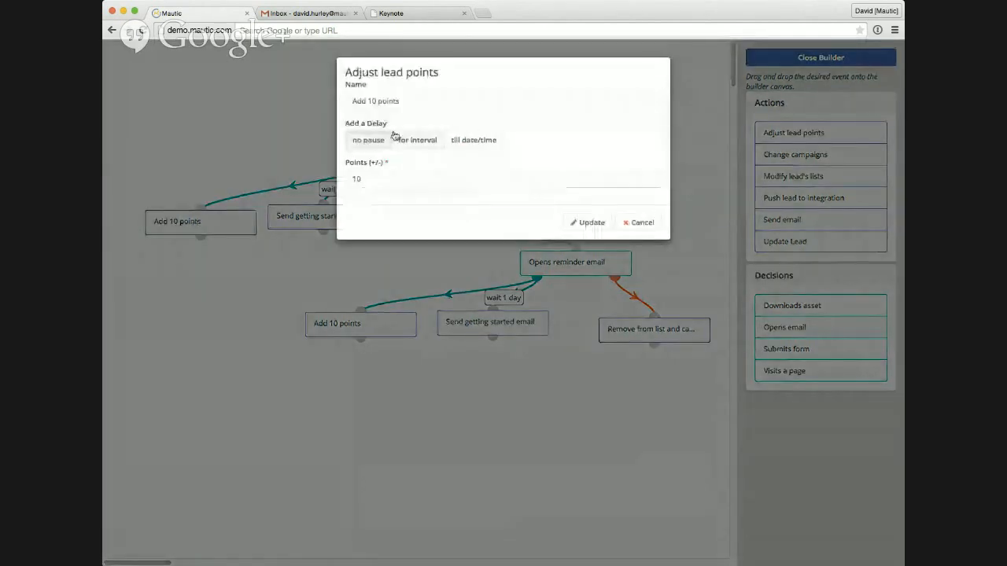
left_click_drag(344, 72, 447, 69)
left_click(447, 69)
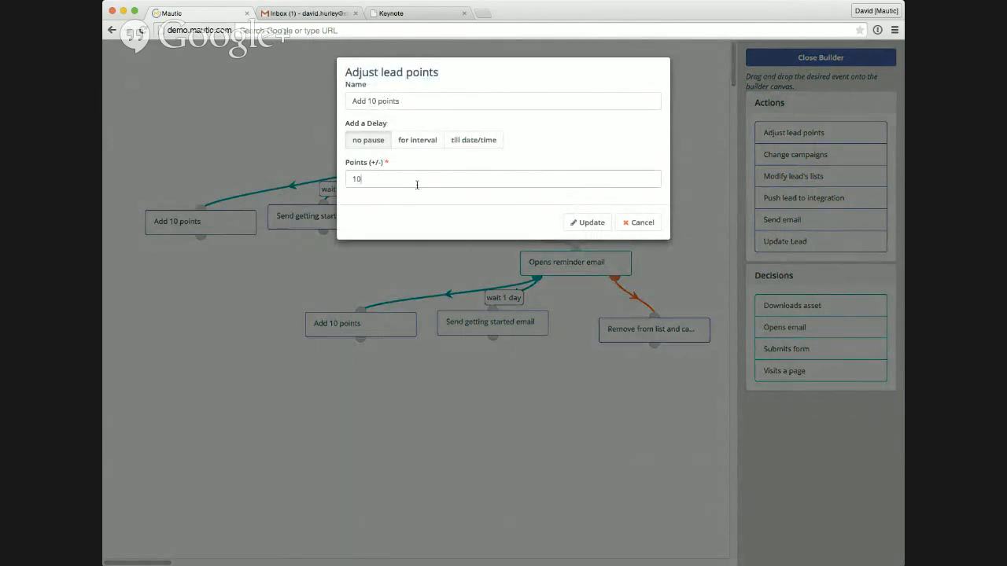
left_click(639, 223)
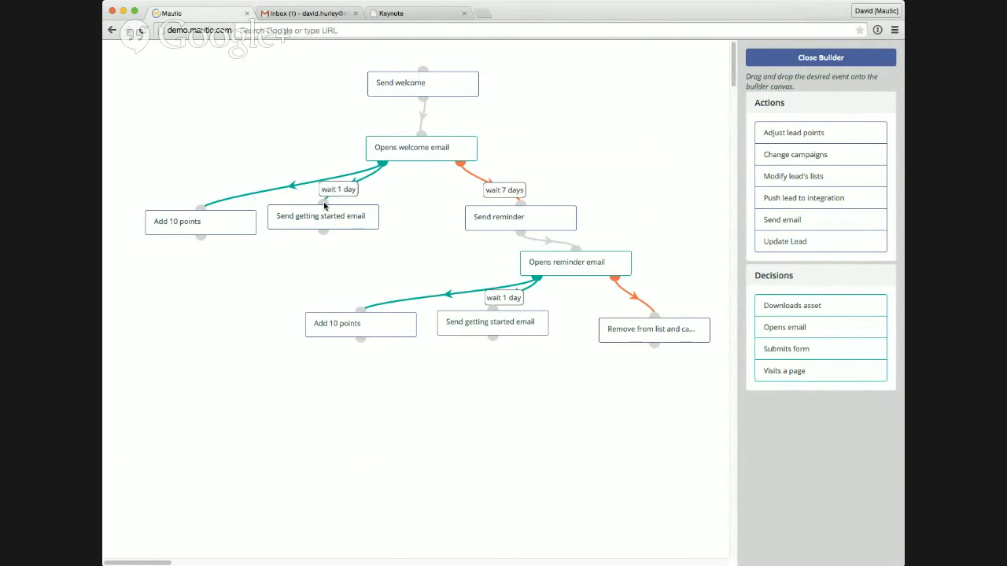
Step: Move the Send getting started email action under Opens welcome email lower, and review its delay and email choices without changes
left_click_drag(276, 218, 245, 268)
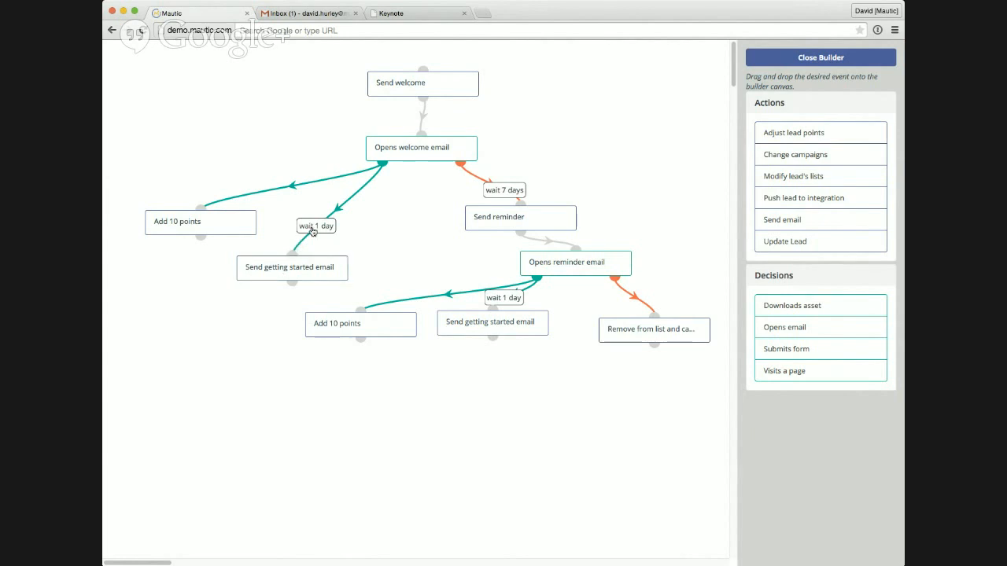
left_click(333, 256)
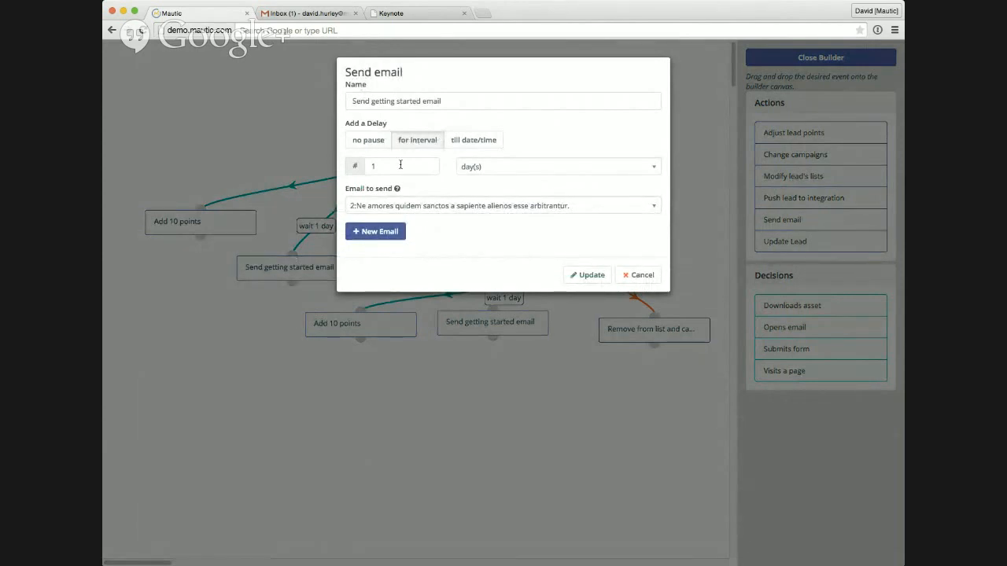
left_click(463, 206)
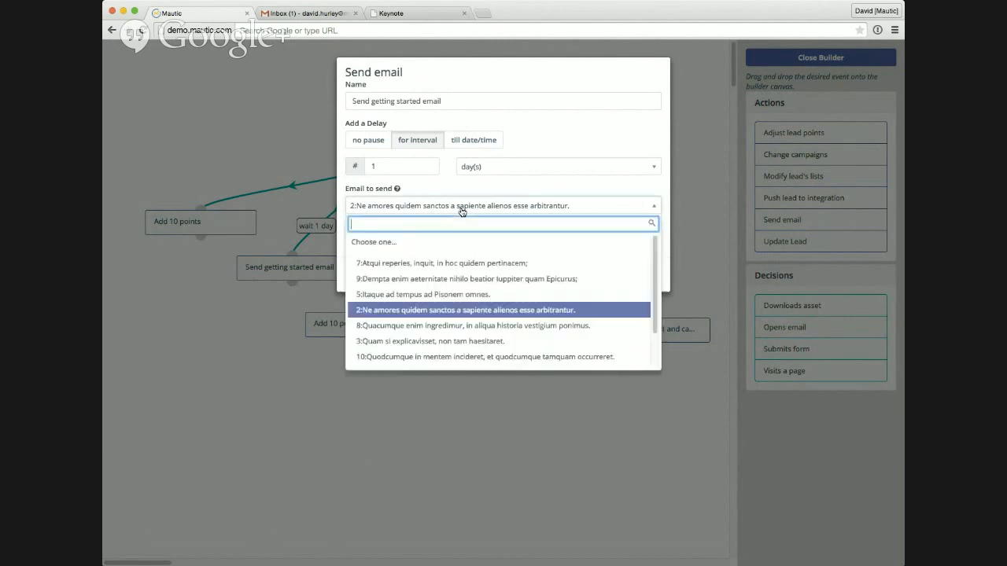
left_click(440, 312)
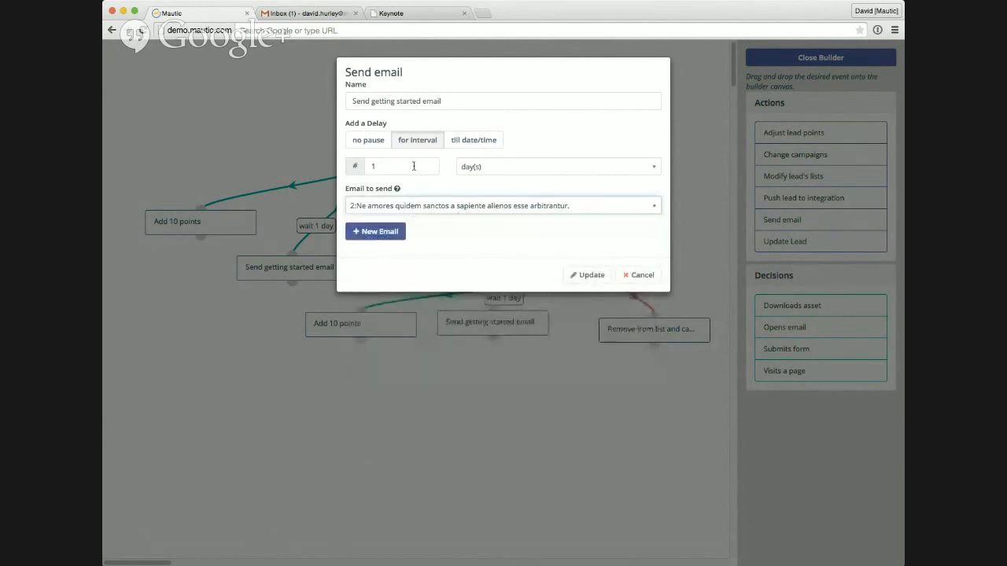
left_click(634, 276)
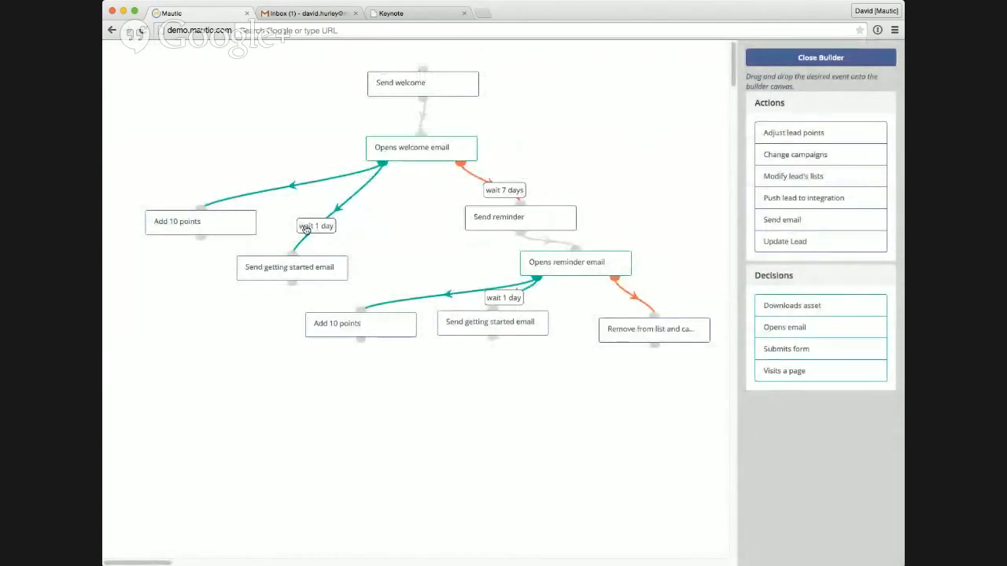
Step: Change the email sent by the Send reminder action to "3:Quam si explicavisset, non tam haesitaret." and update the action
mouse_move(296, 269)
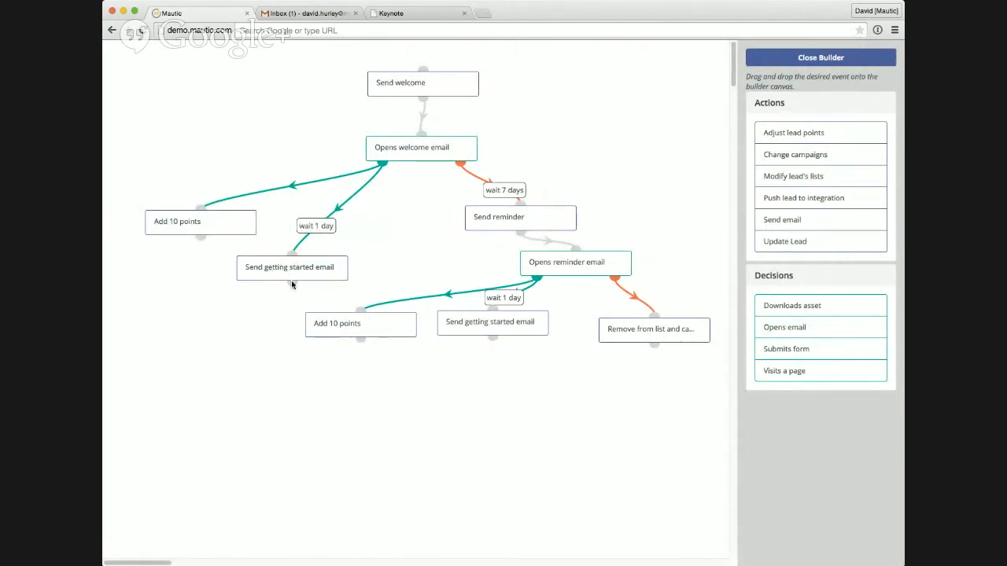
mouse_move(396, 140)
double_click(511, 216)
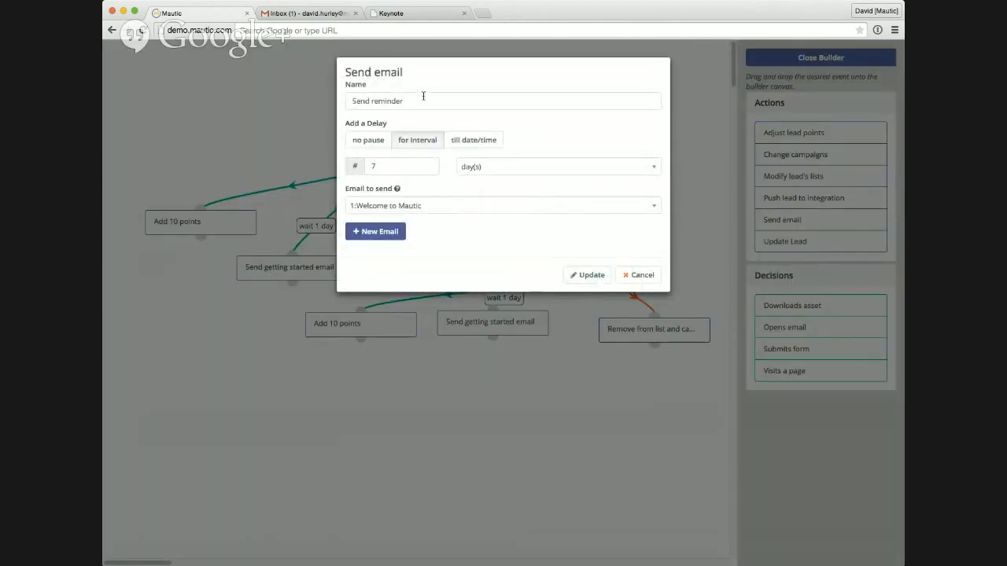
left_click(423, 96)
left_click(402, 208)
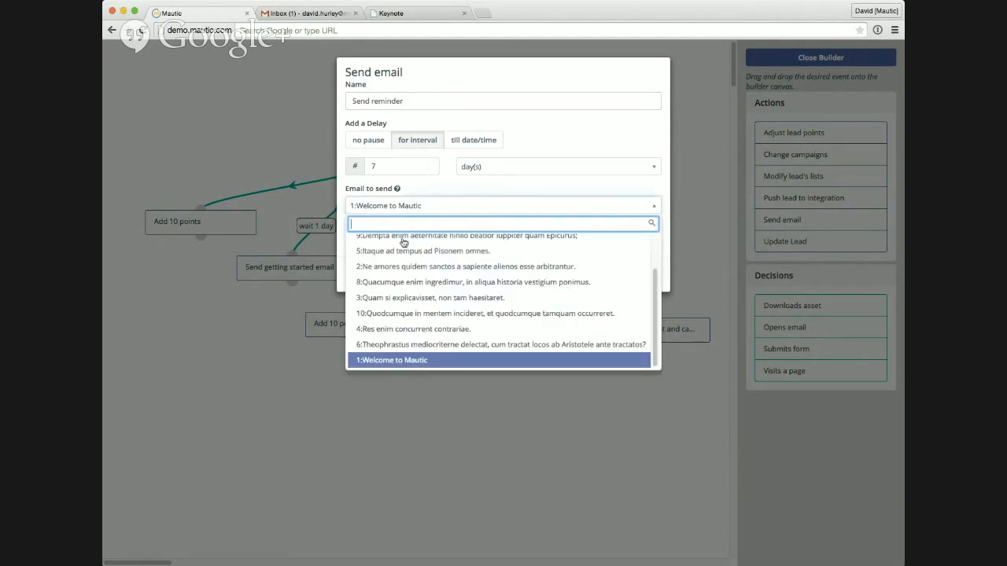
left_click(422, 297)
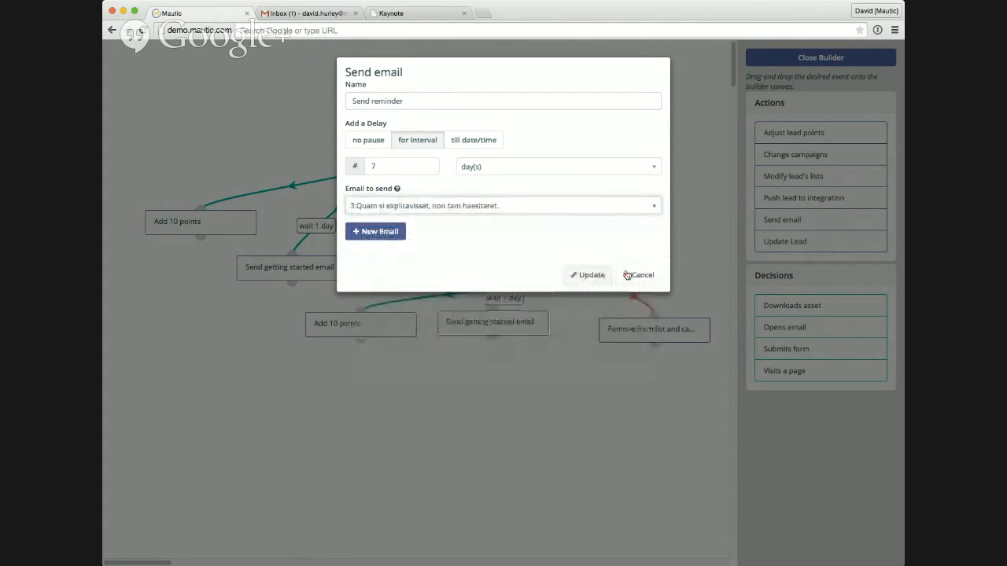
left_click(590, 277)
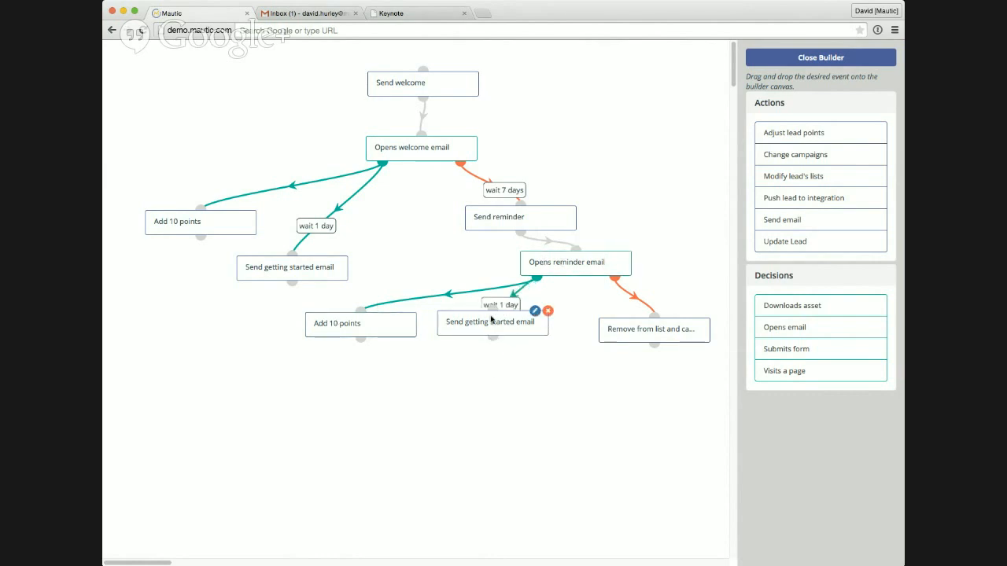
Step: Move the Send getting started email action under Opens reminder email lower, and review the Remove from list and campaign action's settings
left_click_drag(491, 318, 465, 381)
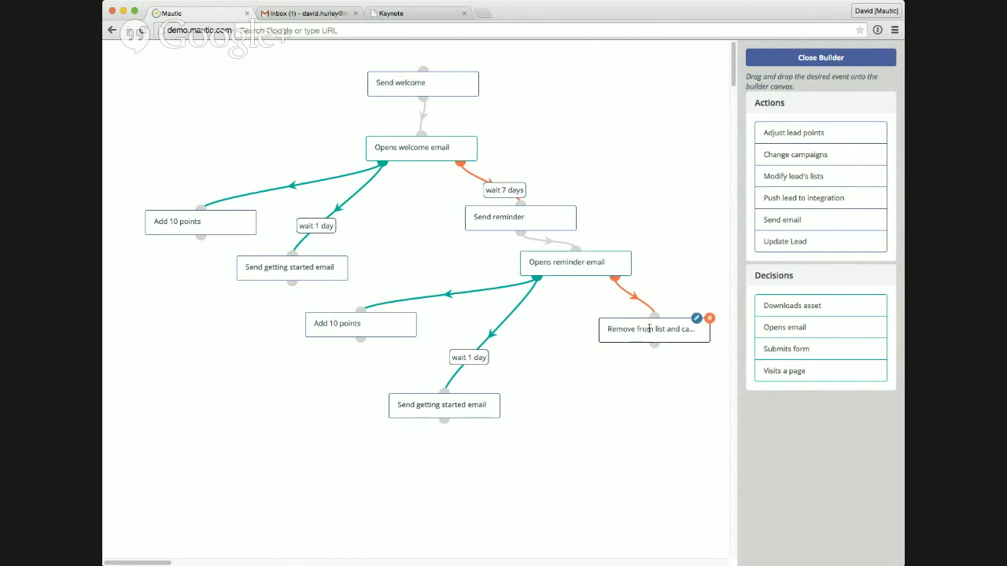
left_click(696, 317)
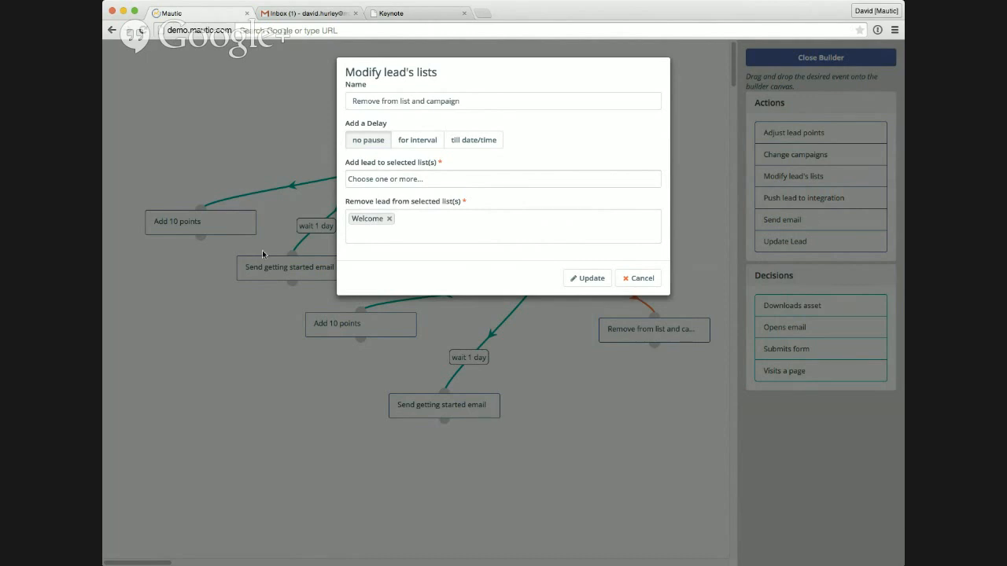
left_click(631, 279)
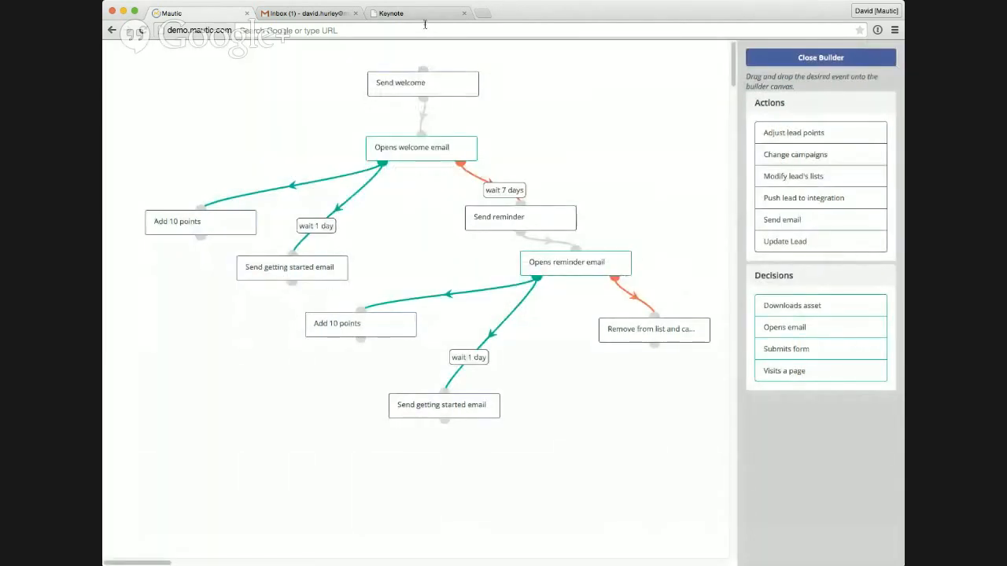
Step: Close the campaign builder, discard the campaign edits and go to the leads list
left_click(831, 60)
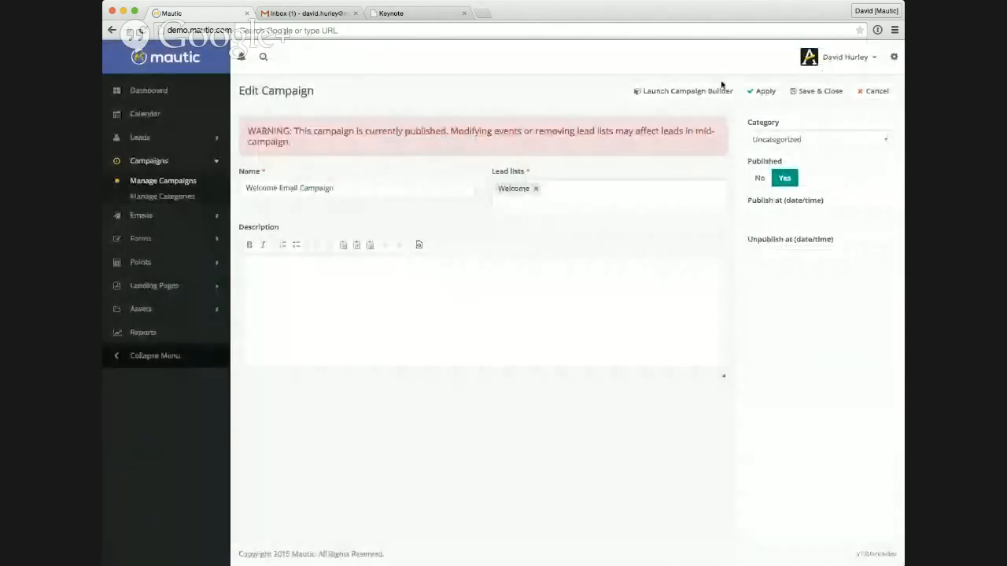
left_click(862, 96)
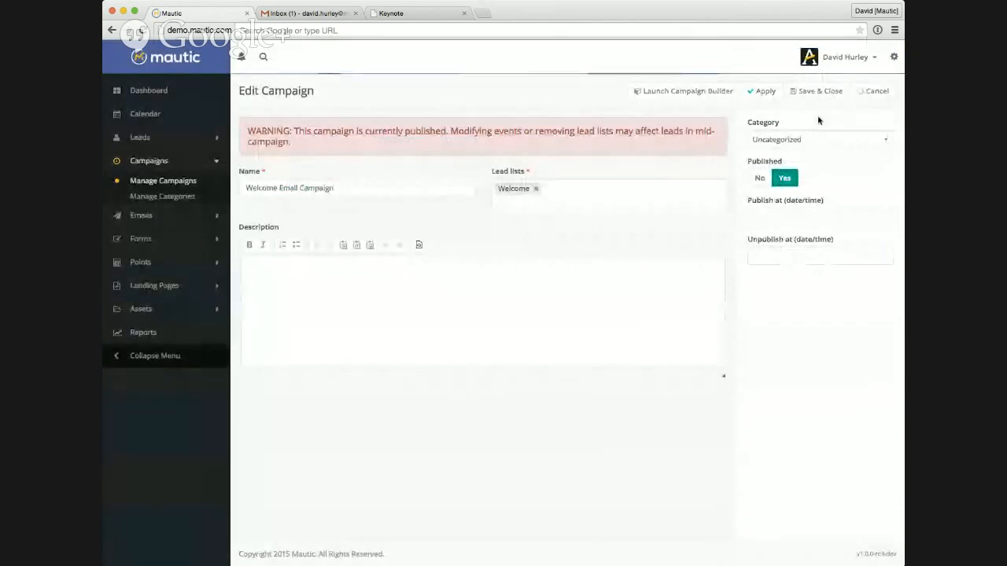
left_click(149, 138)
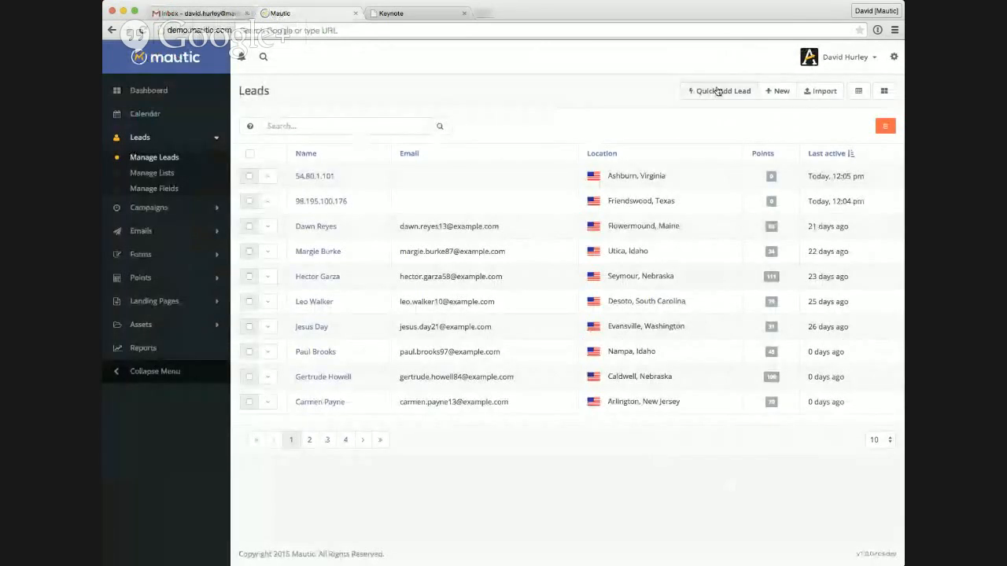
Step: Quick-add a new lead with the lead's first name, last name and email, and a company size of 10
left_click(715, 91)
left_click(465, 114)
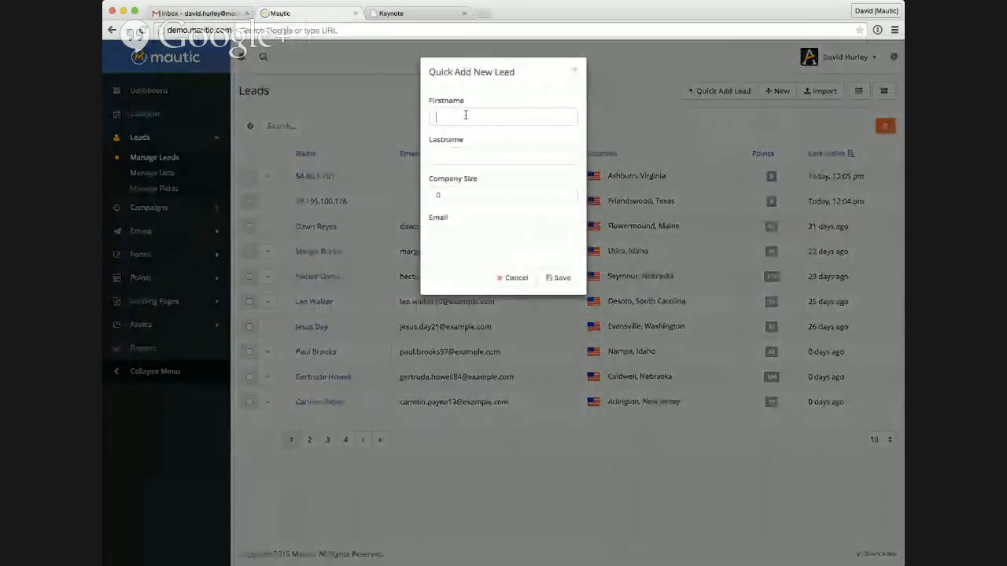
key("Tab")
key("Tab")
type("10")
key("Tab")
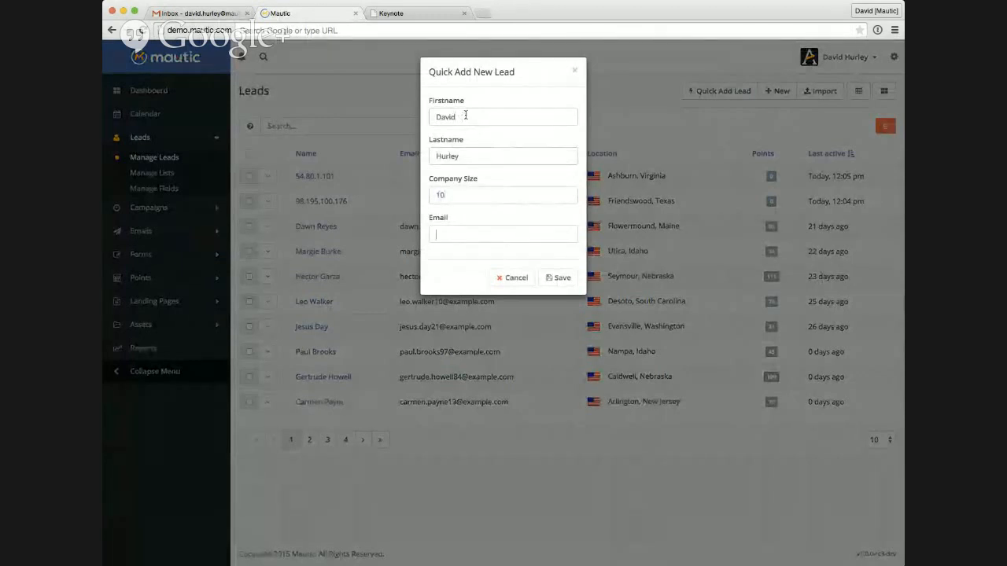
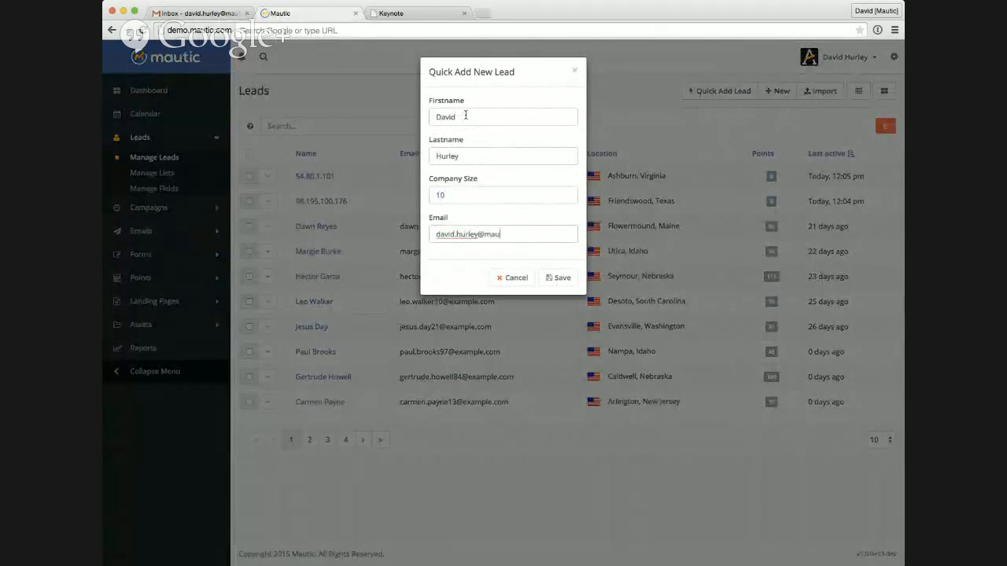
left_click(563, 280)
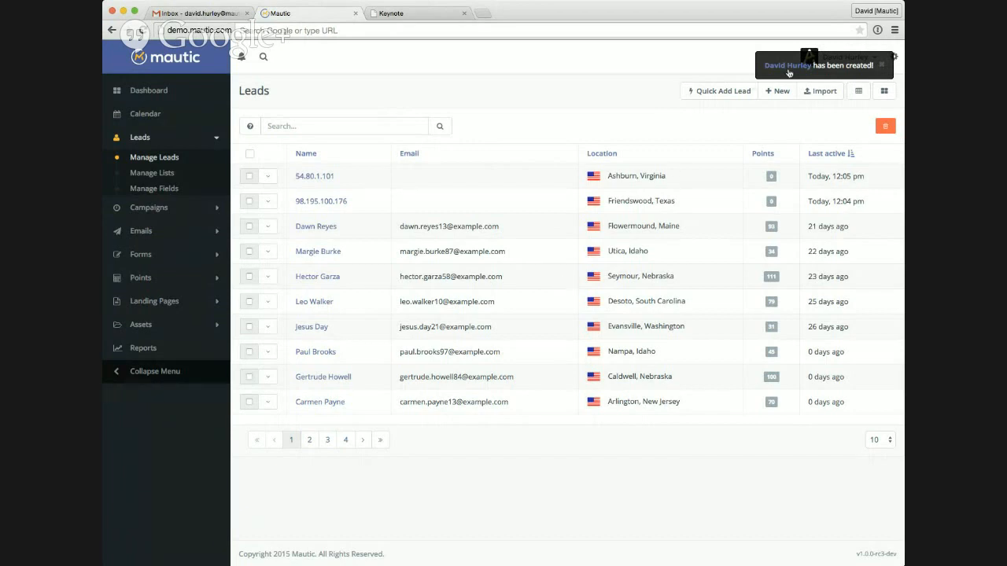
Step: Open the newly created lead's profile and add the lead to the Welcome list
left_click(793, 70)
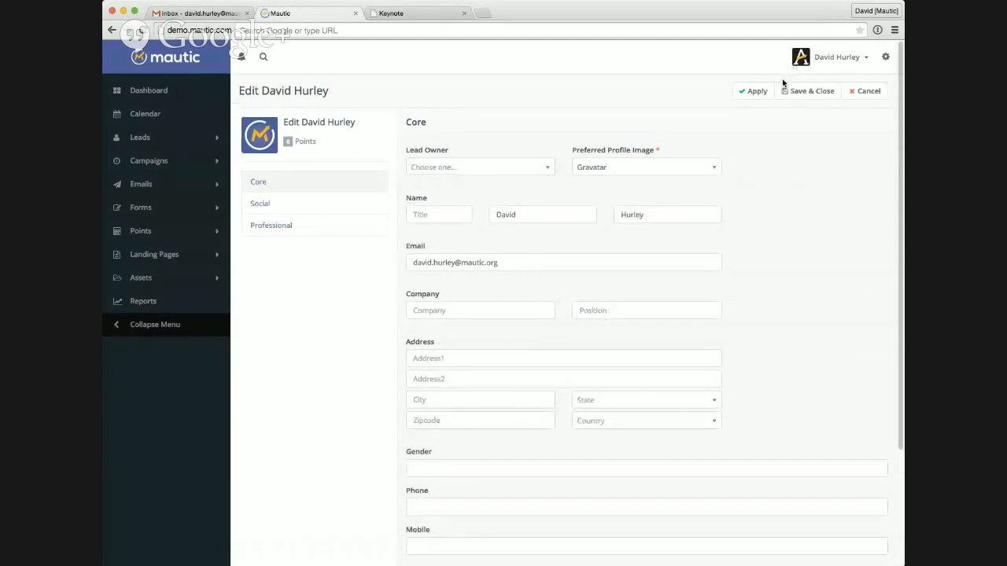
left_click(865, 91)
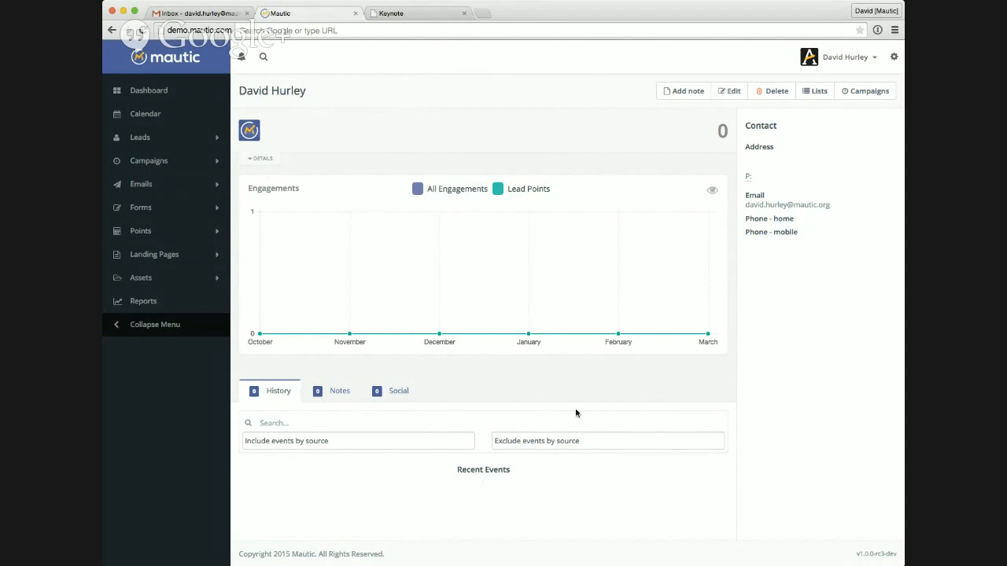
left_click(818, 92)
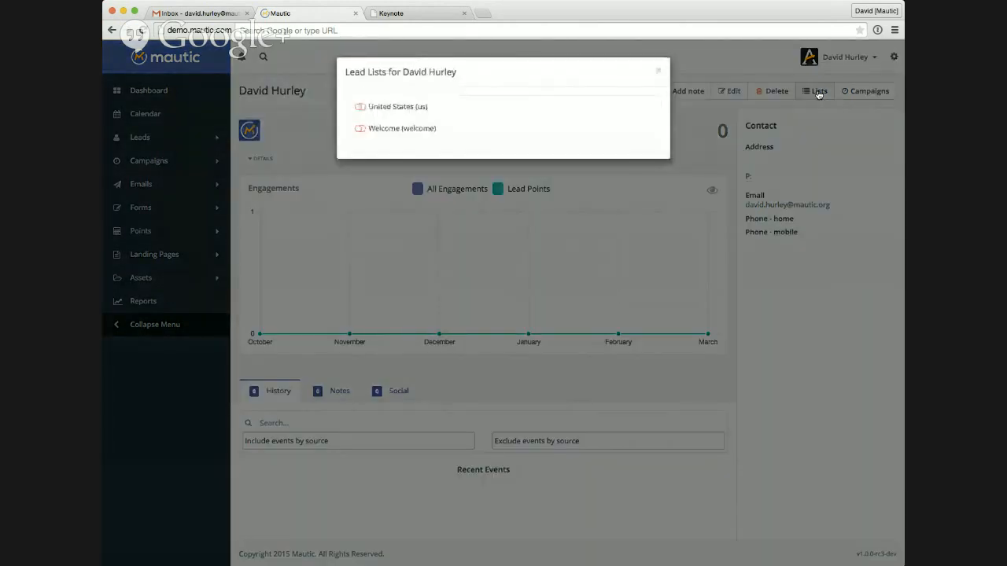
left_click(360, 129)
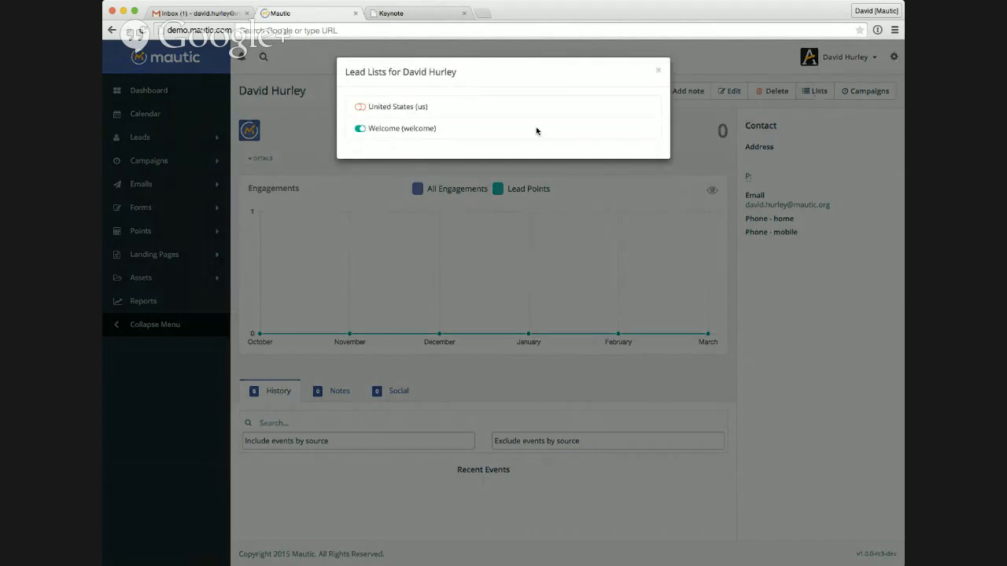
left_click(657, 70)
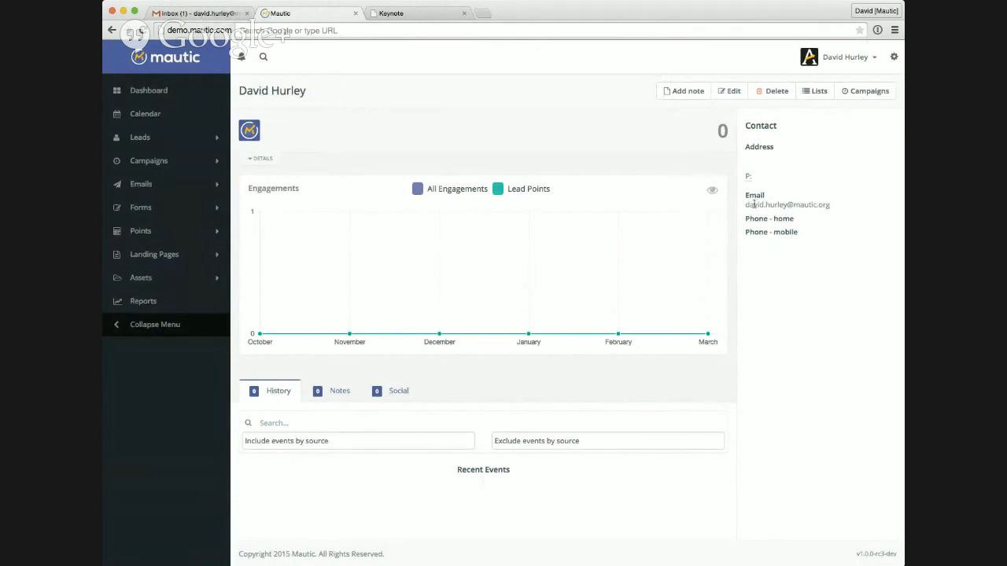
Step: Switch to Gmail, read the Welcome to Mautic email, turn off translation for Latin, and return to the inbox
left_click(209, 12)
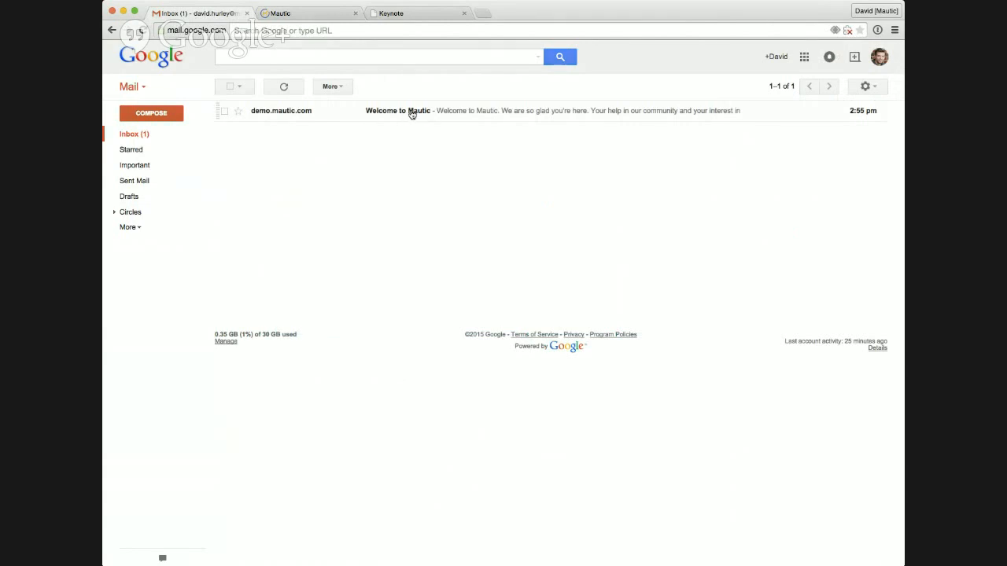
left_click(313, 12)
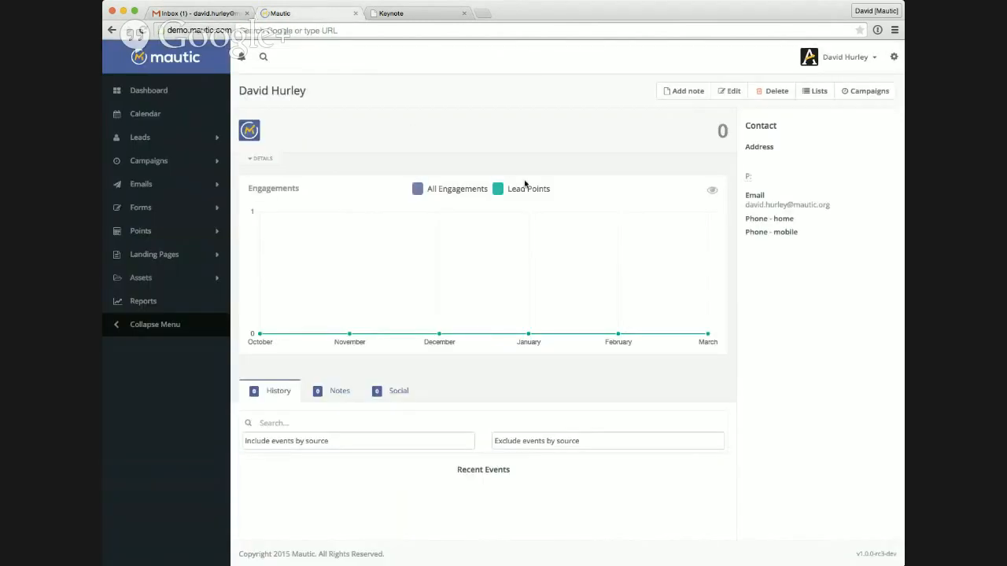
left_click(208, 14)
left_click(450, 119)
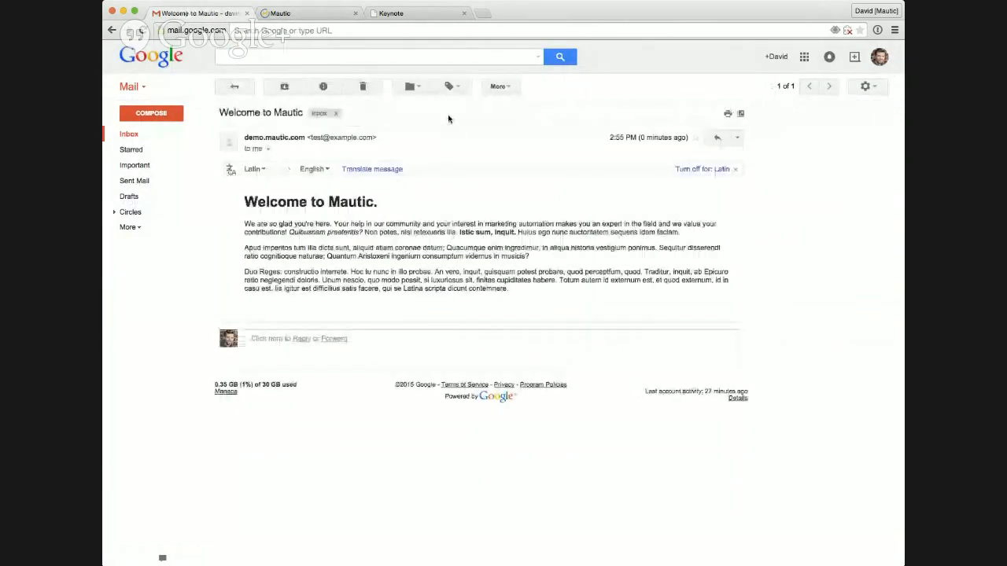
left_click(732, 171)
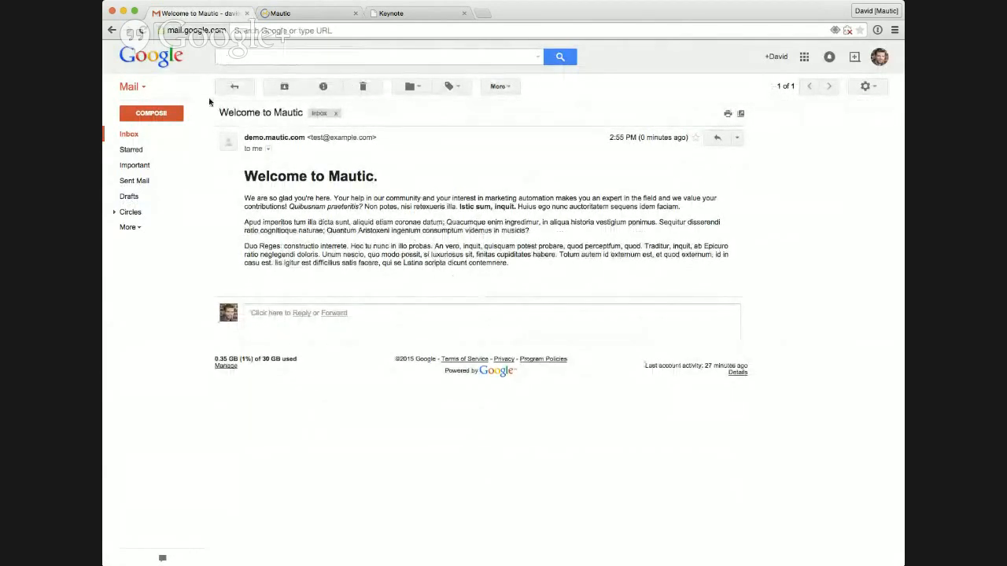
left_click(147, 139)
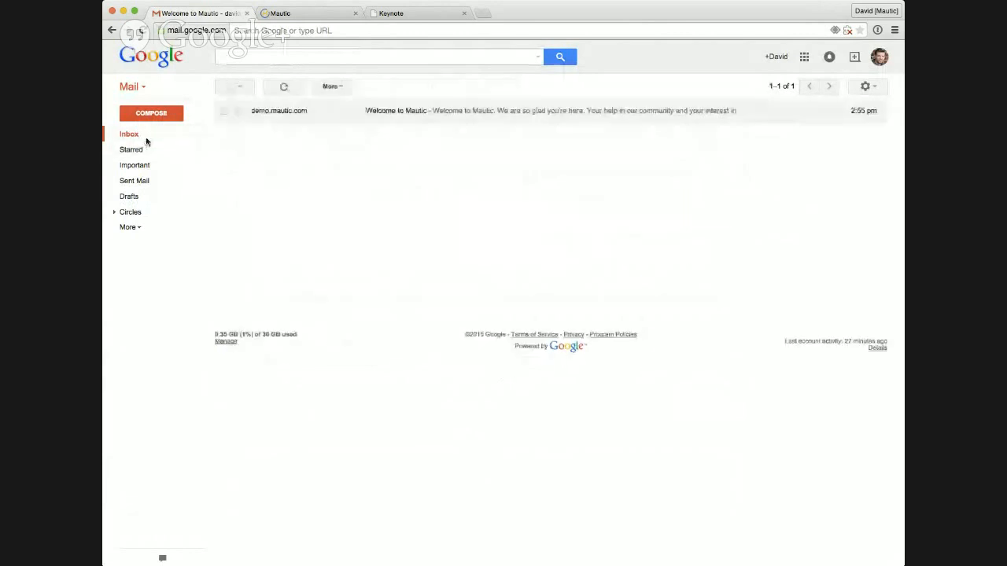
Step: Switch back to Mautic, reload the lead's profile and examine the Welcome to Mautic email read event in its history
left_click(288, 14)
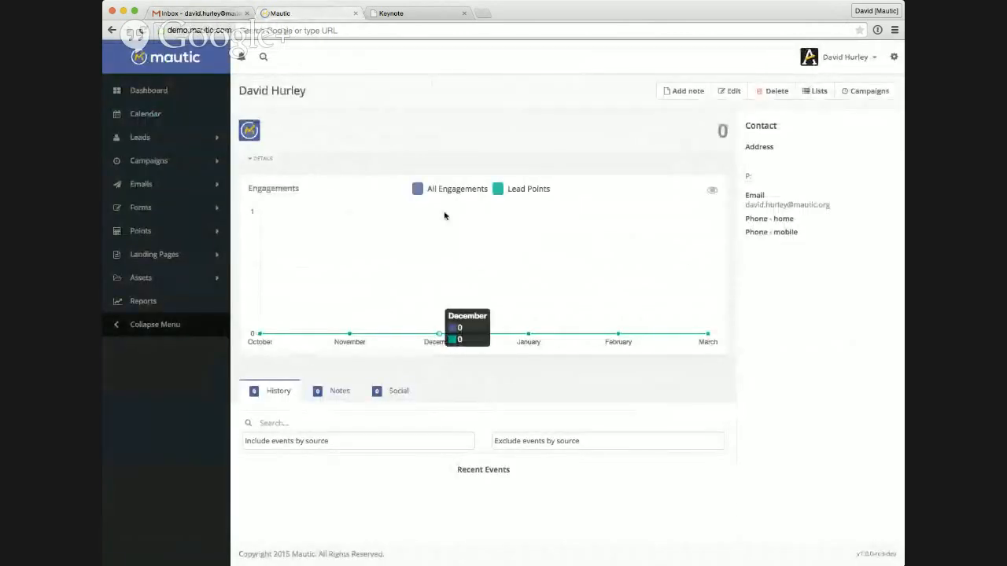
left_click(139, 30)
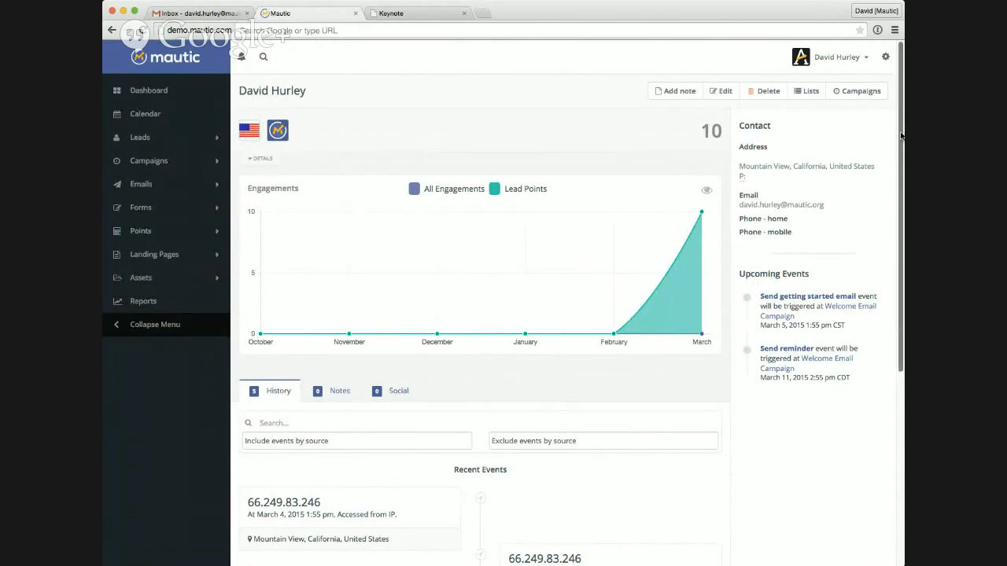
scroll(901, 136, "down", 8)
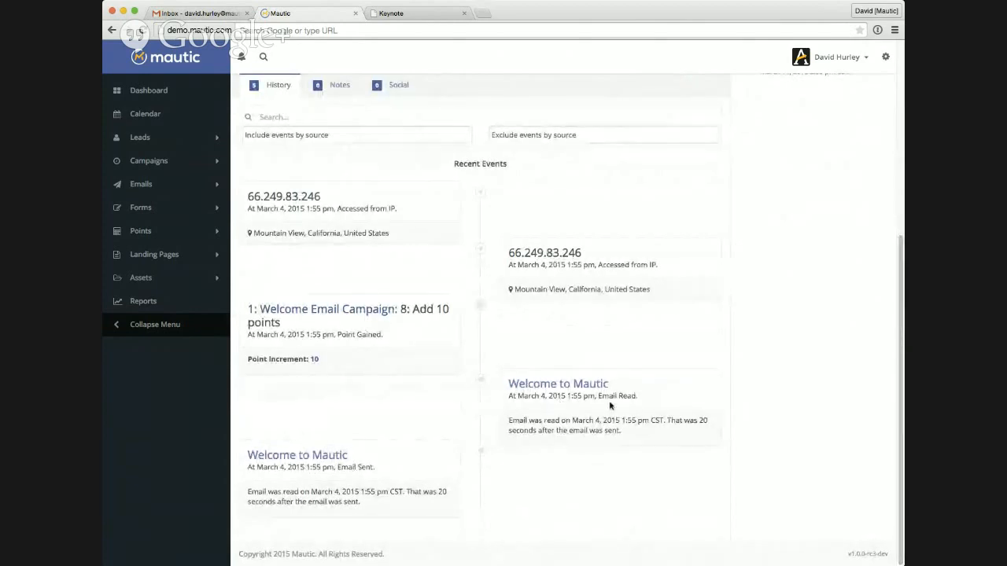
left_click_drag(618, 395, 636, 396)
left_click(636, 395)
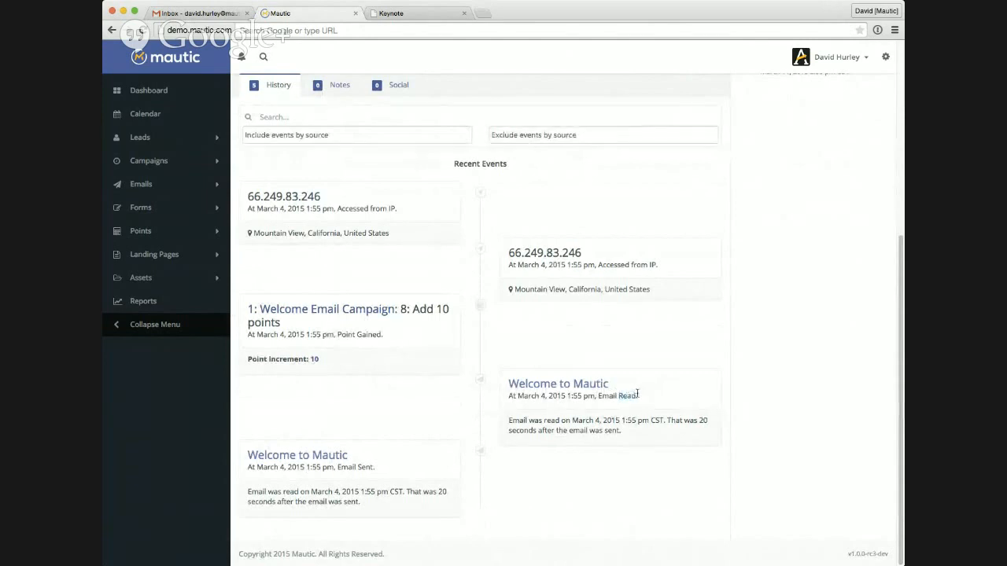
left_click_drag(667, 420, 668, 431)
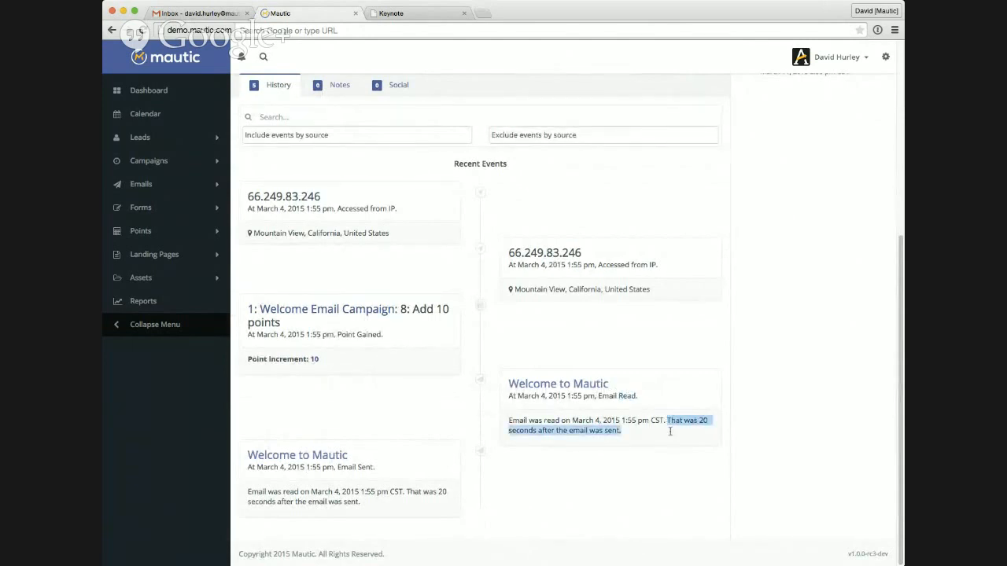
left_click(669, 432)
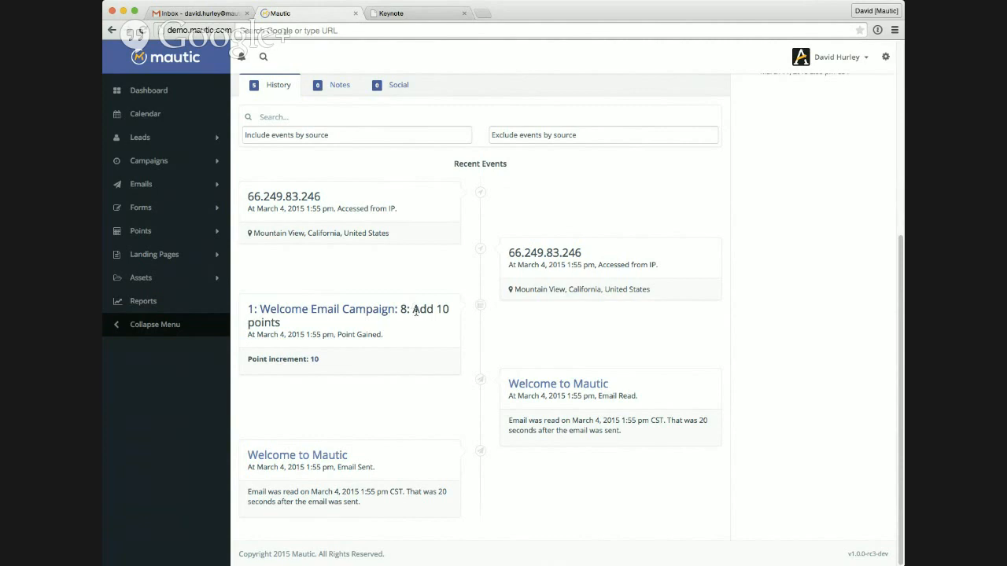
Step: Examine the Welcome Email Campaign points event and the IP access events in the lead's recent history
left_click_drag(414, 309, 281, 324)
left_click(417, 336)
left_click_drag(627, 256, 509, 253)
left_click(343, 192)
scroll(380, 360, "up", 5)
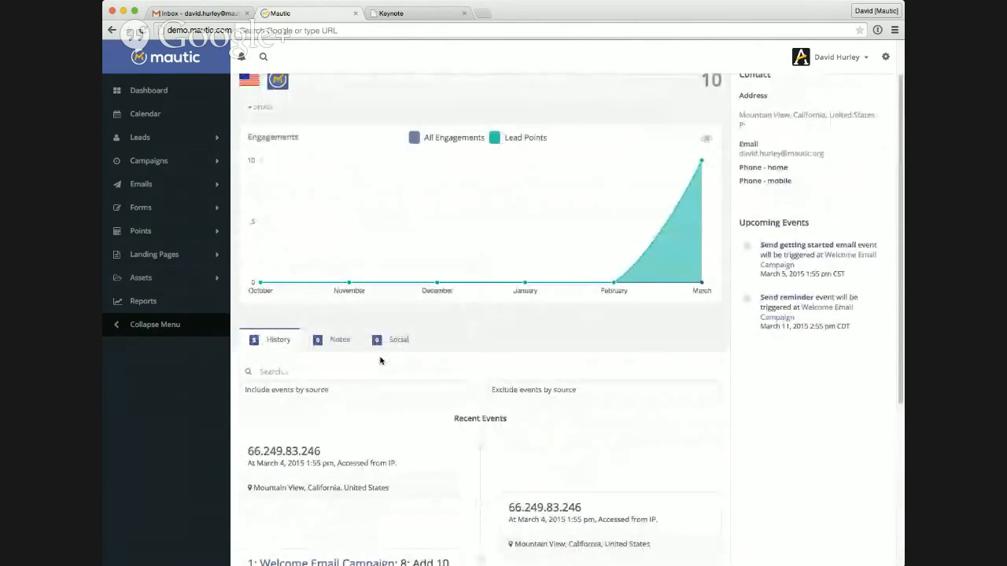
scroll(385, 283, "up", 2)
scroll(440, 416, "down", 5)
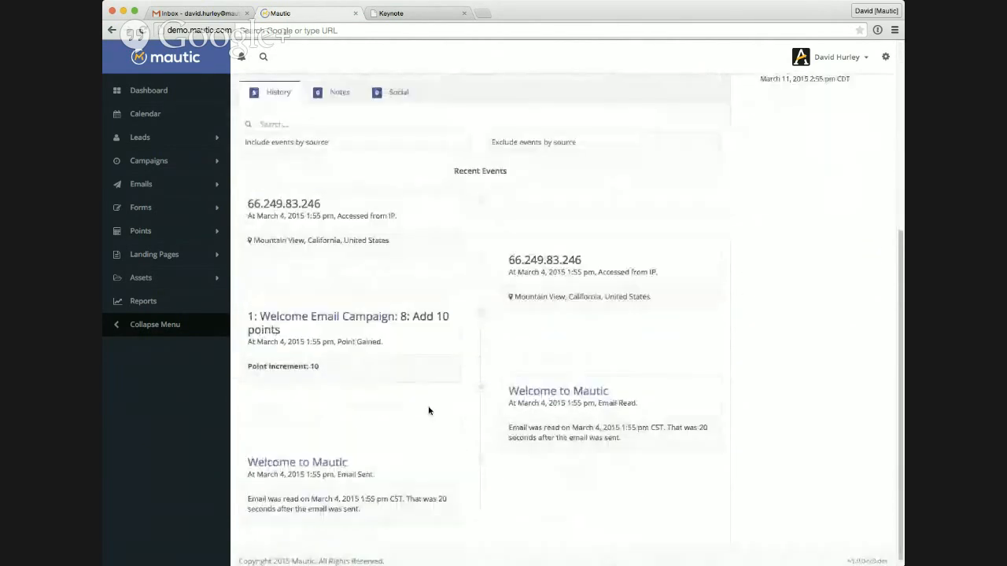
scroll(530, 257, "up", 5)
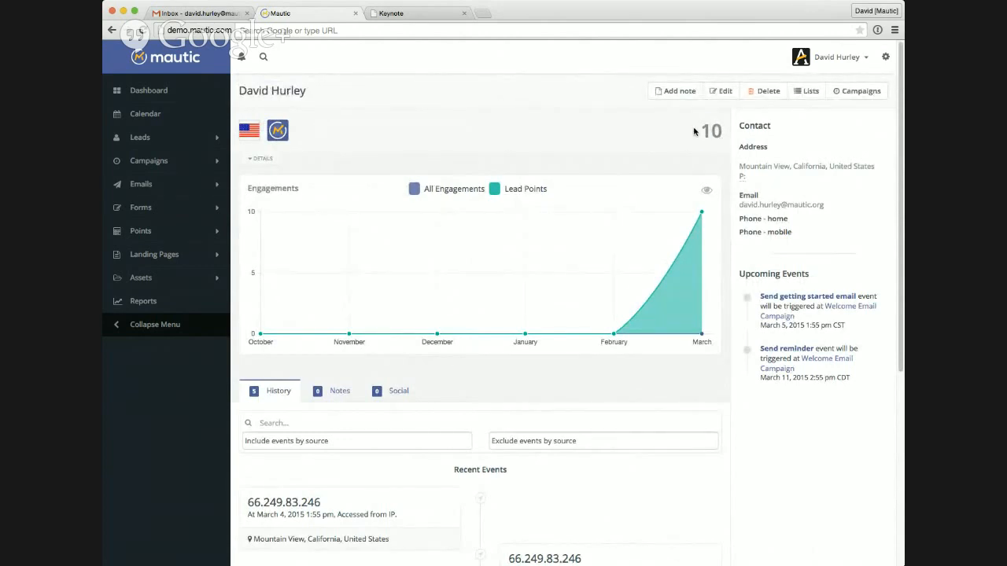
Step: Check the lead's total points and review which lead lists the lead belongs to
left_click_drag(695, 130, 722, 121)
left_click(722, 123)
left_click(808, 91)
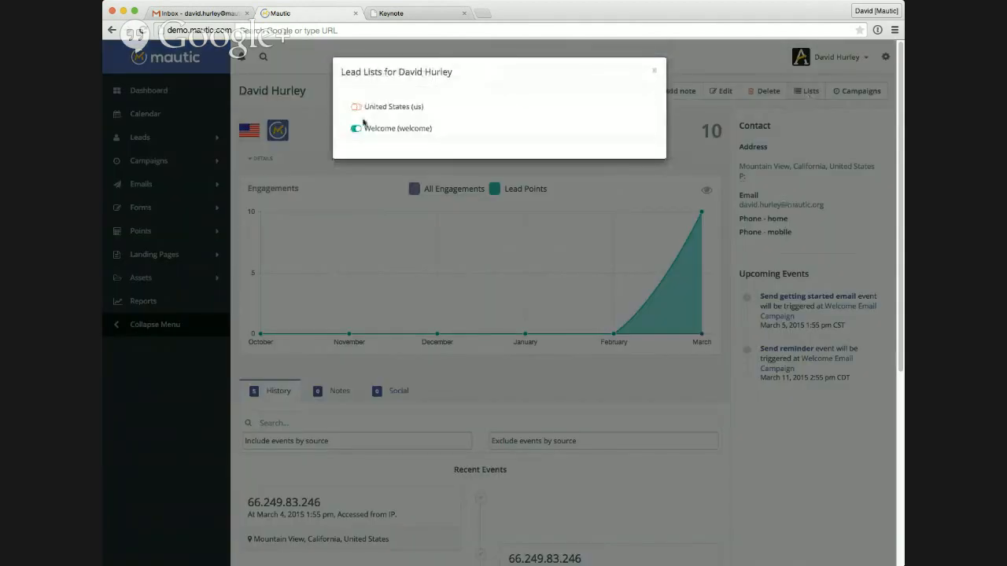
left_click(654, 70)
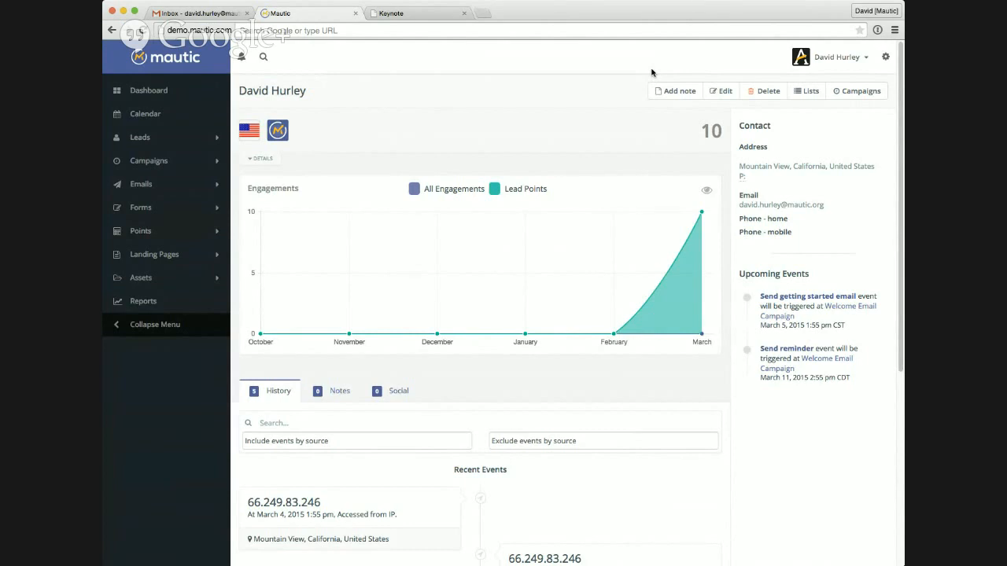
Step: Open the Welcome Email Campaign for editing, review its workflow in the campaign builder, and close the builder
left_click(183, 165)
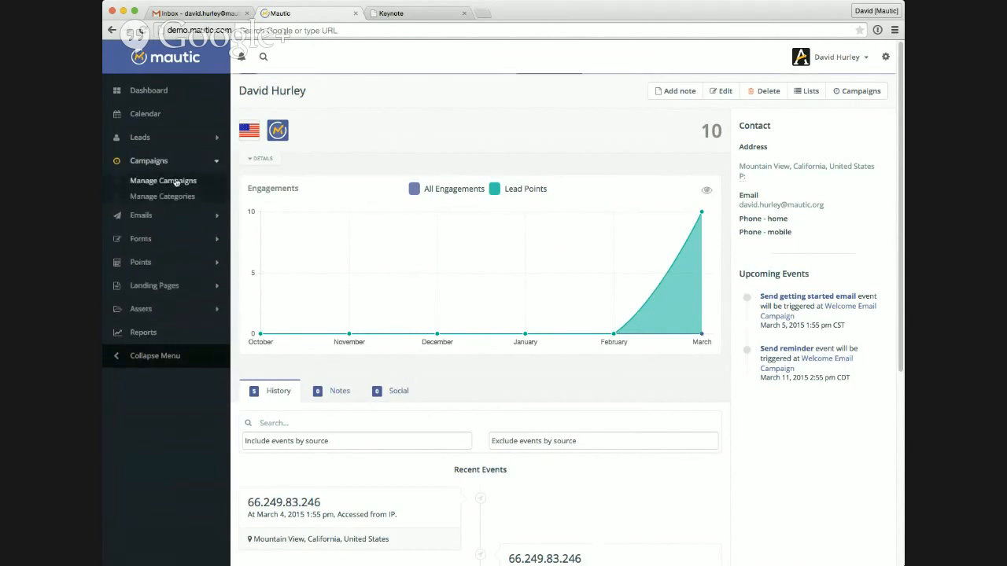
left_click(176, 181)
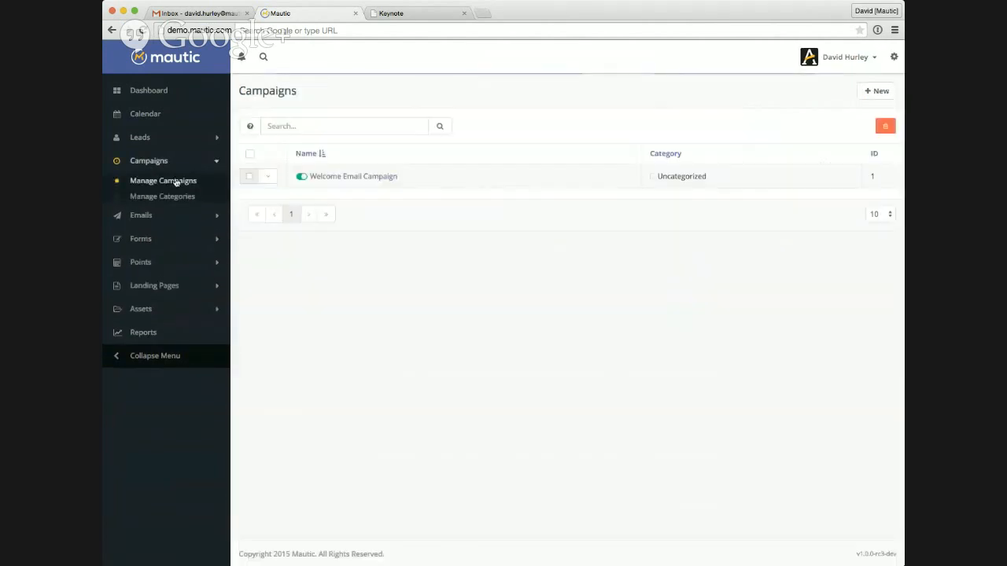
left_click(369, 177)
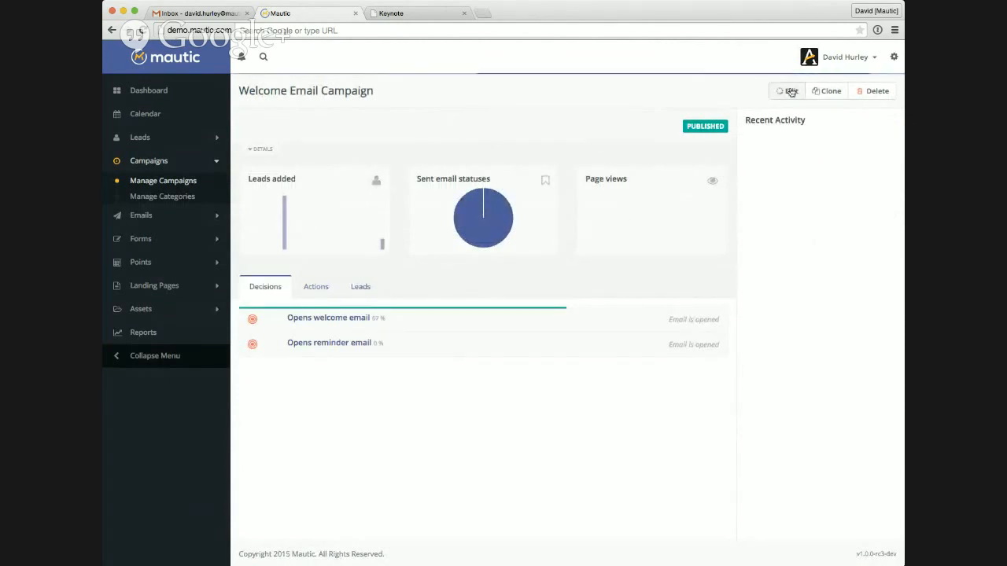
left_click(712, 93)
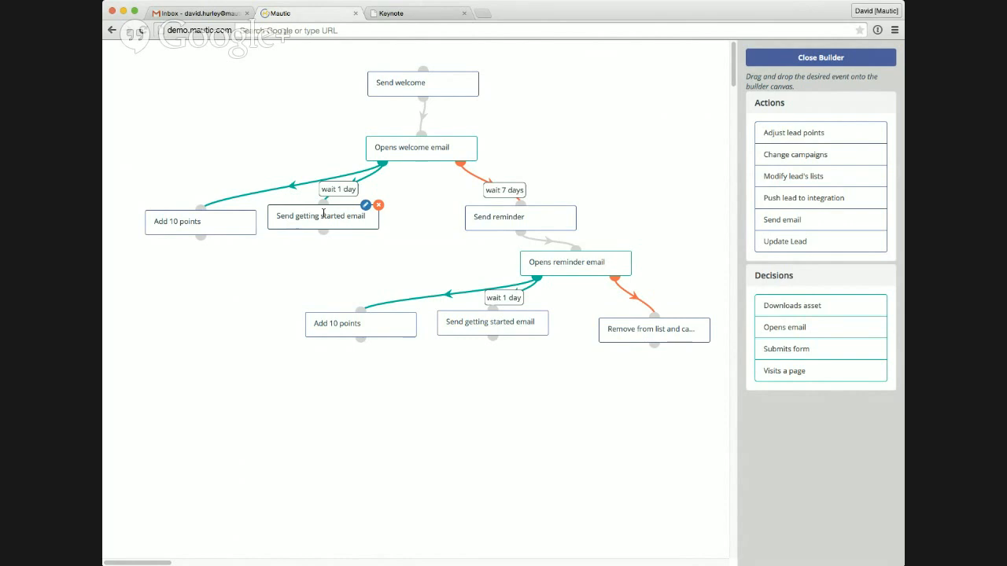
left_click(786, 63)
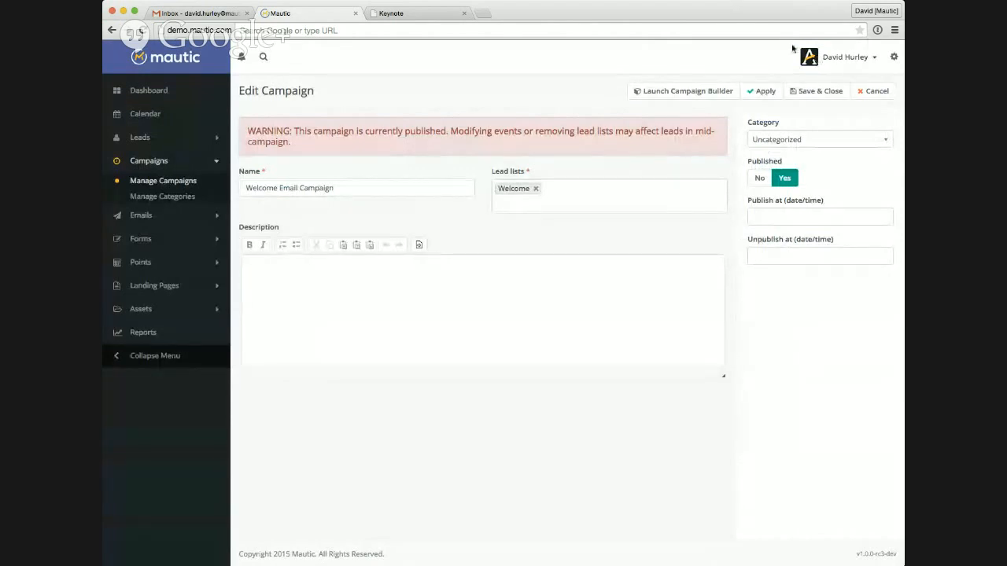
Step: Reopen the campaign builder to examine the available actions and decisions, then leave the campaign without saving changes
left_click(701, 96)
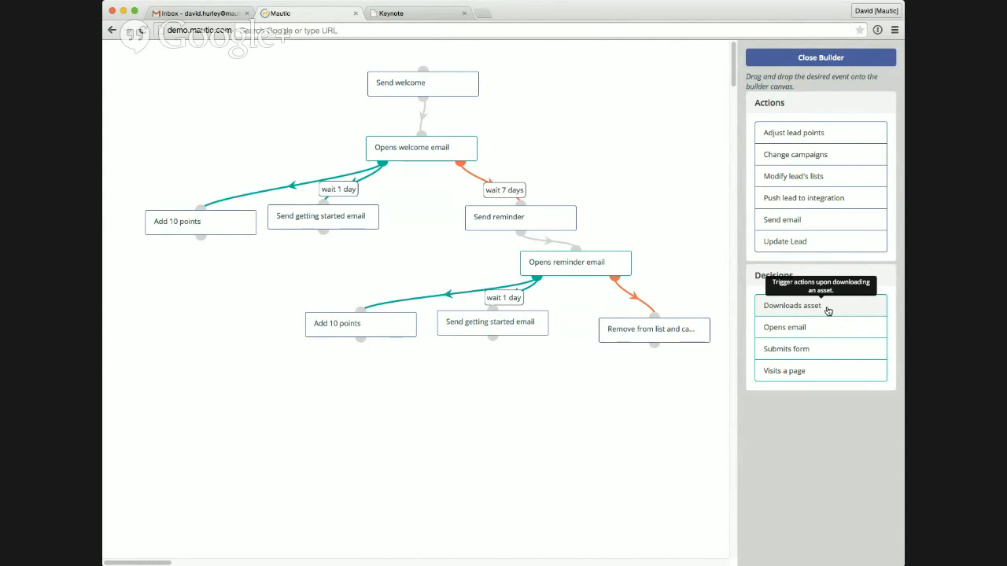
left_click(820, 58)
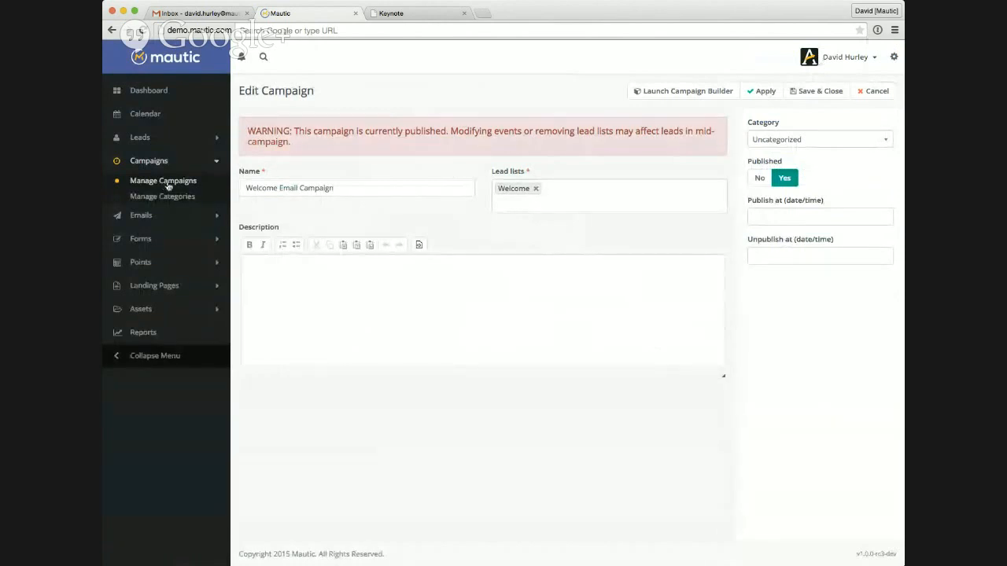
left_click(860, 91)
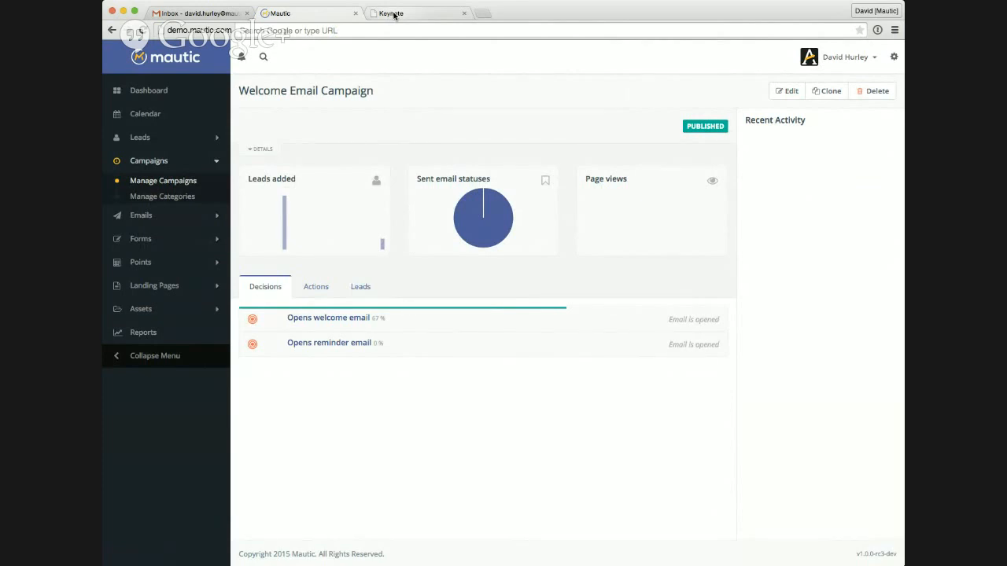
Step: Switch to the Keynote presentation in the browser and show the Q & A slide
left_click(395, 15)
left_click(492, 172)
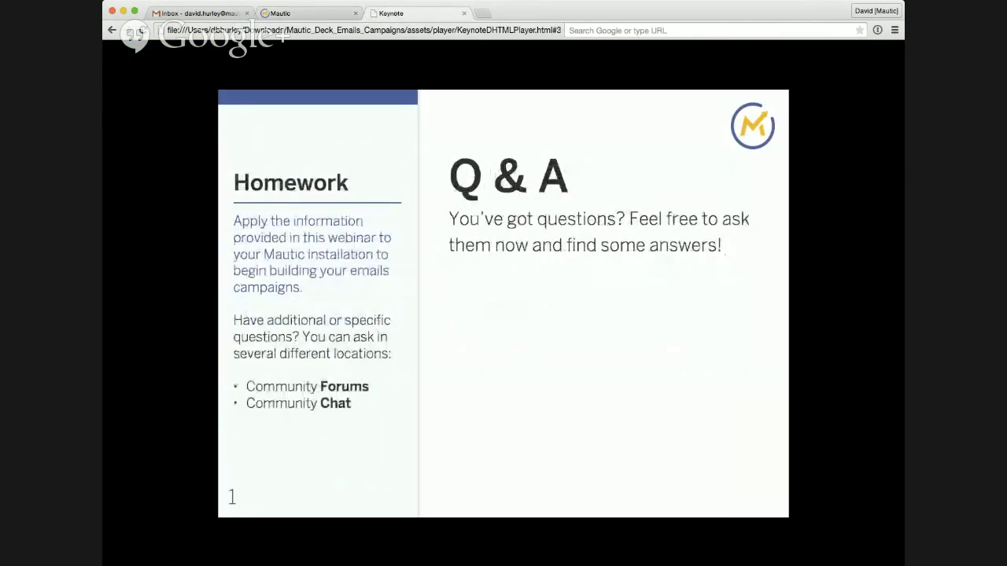